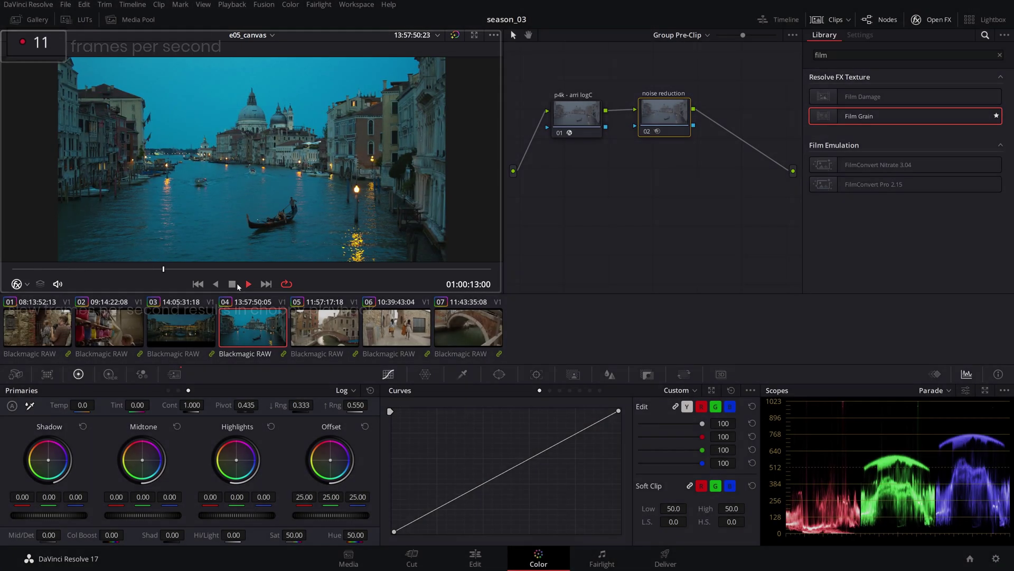
Stop the choppy Venice canal clip playing in the Color page viewer
left_click(232, 284)
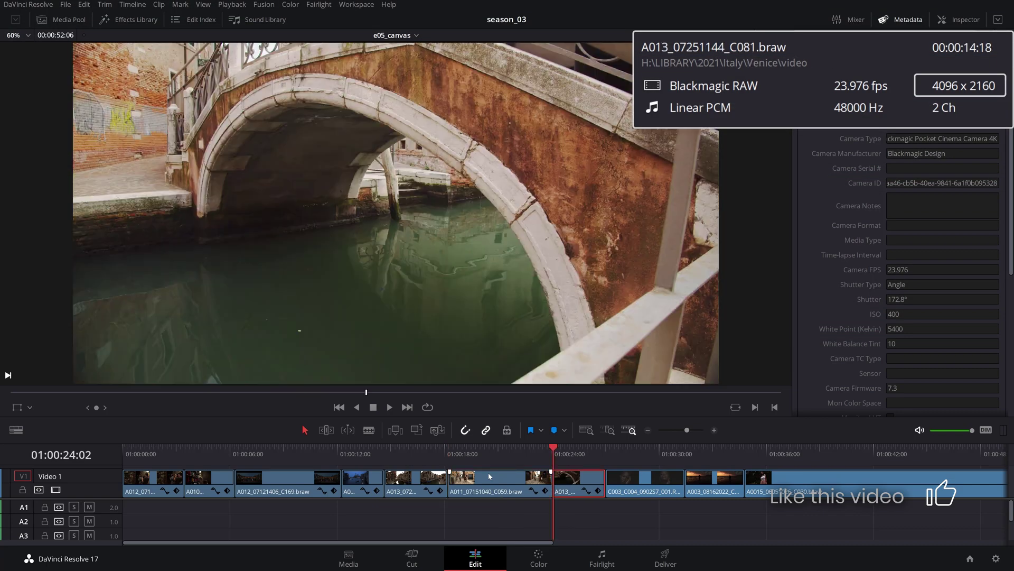
key("Down")
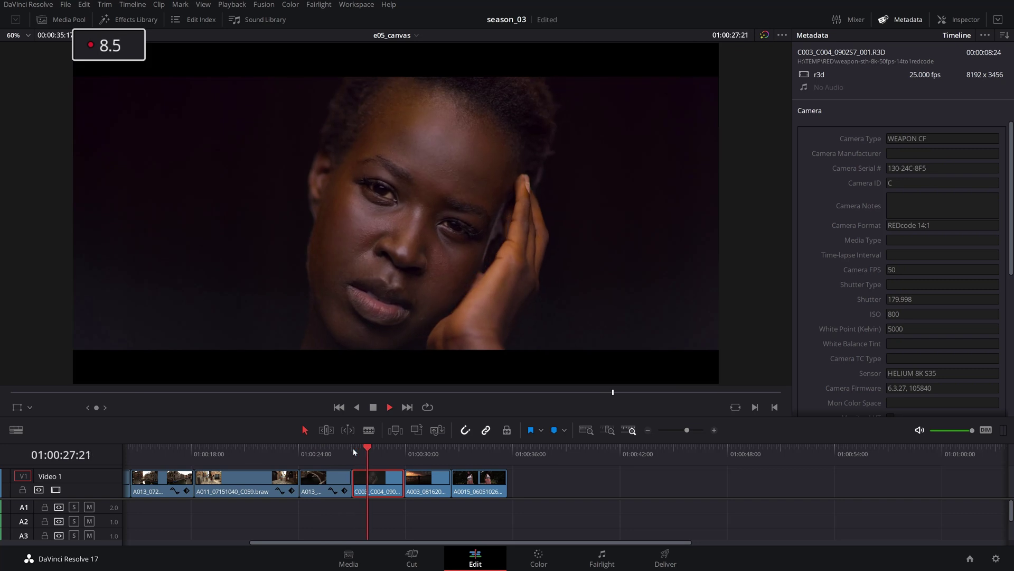
Jump through the timeline to the A013 RAW, beach, C0029 and GX055726 clips
left_click(410, 450)
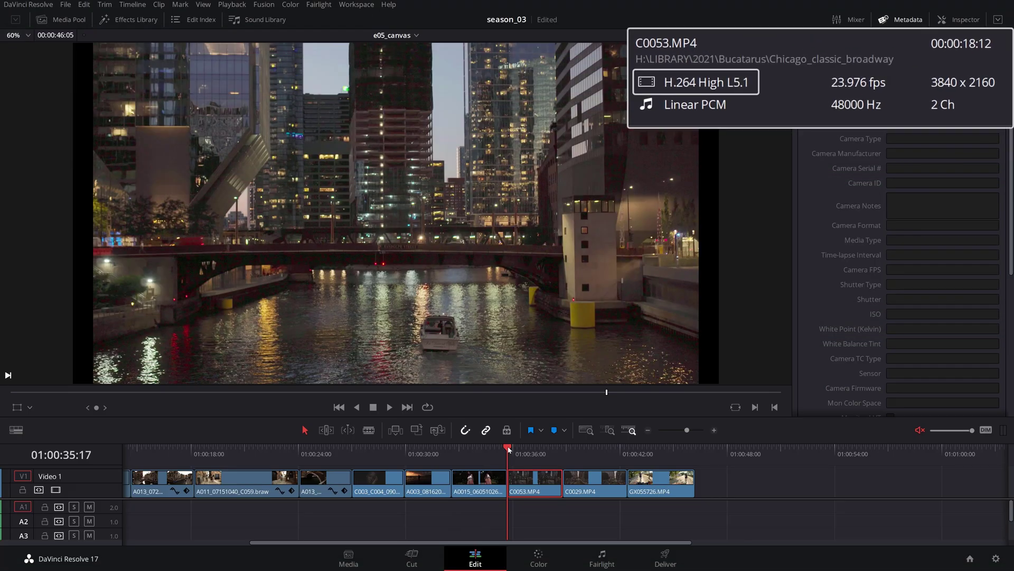
left_click(562, 452)
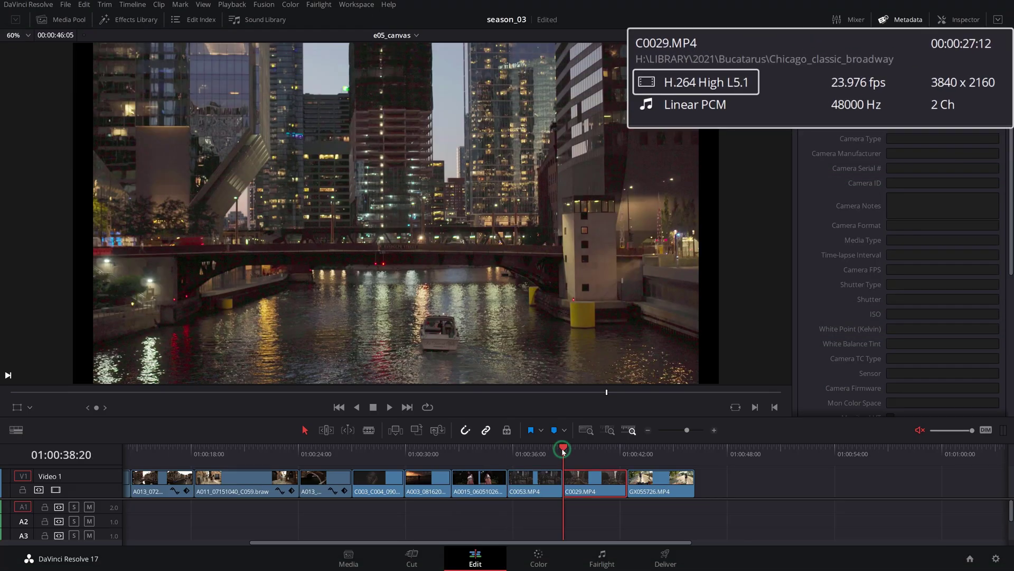
left_click(629, 453)
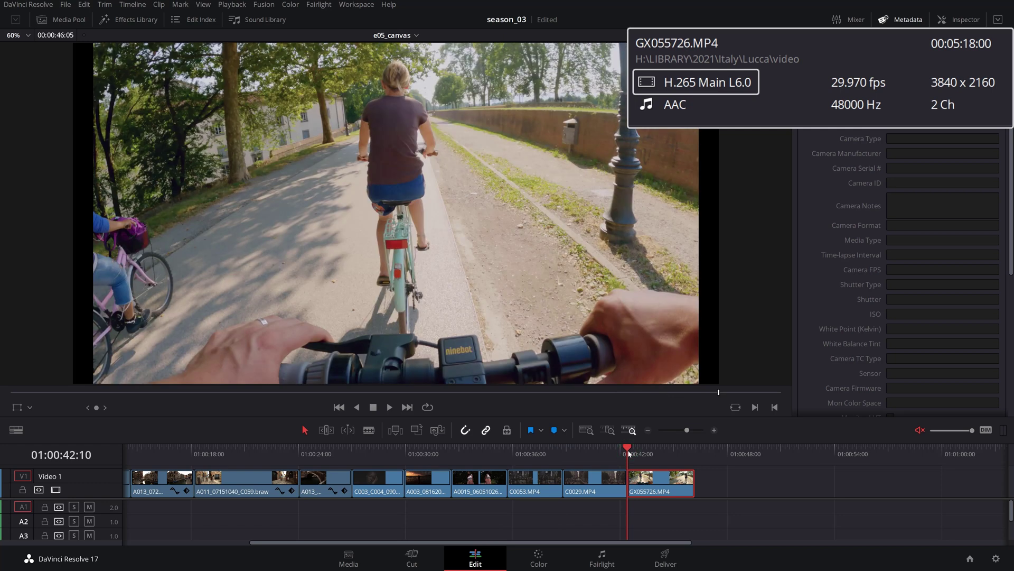
Play the H.264 C0029 clip, then the H.265 GX055726 clip, to compare smoothness
left_click(563, 449)
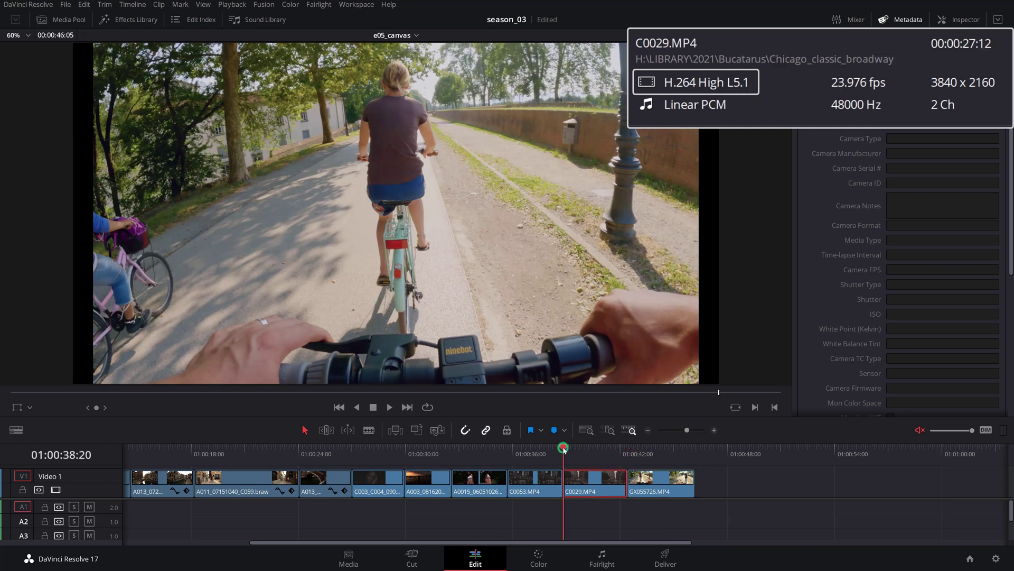
key("space")
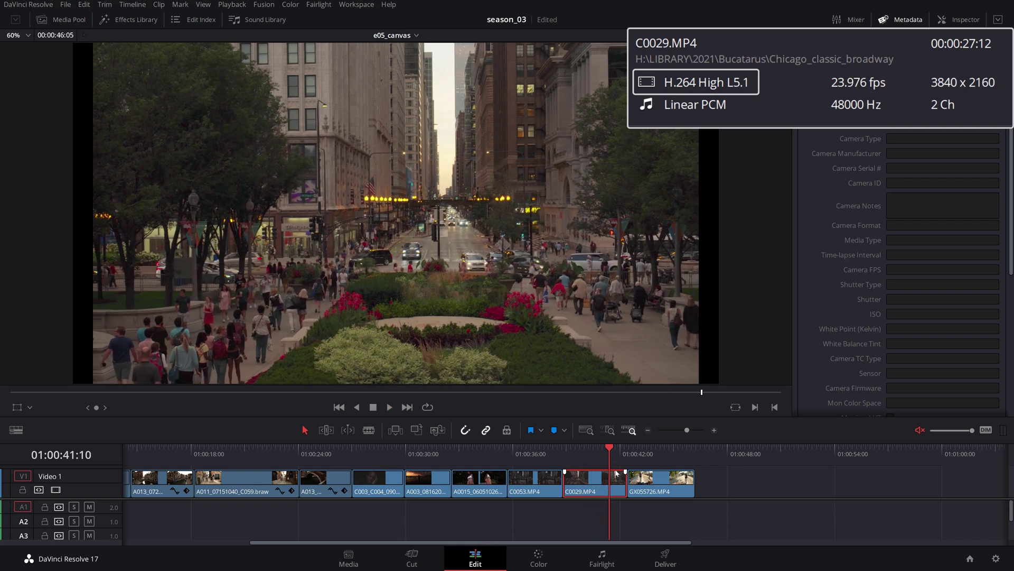
left_click(633, 454)
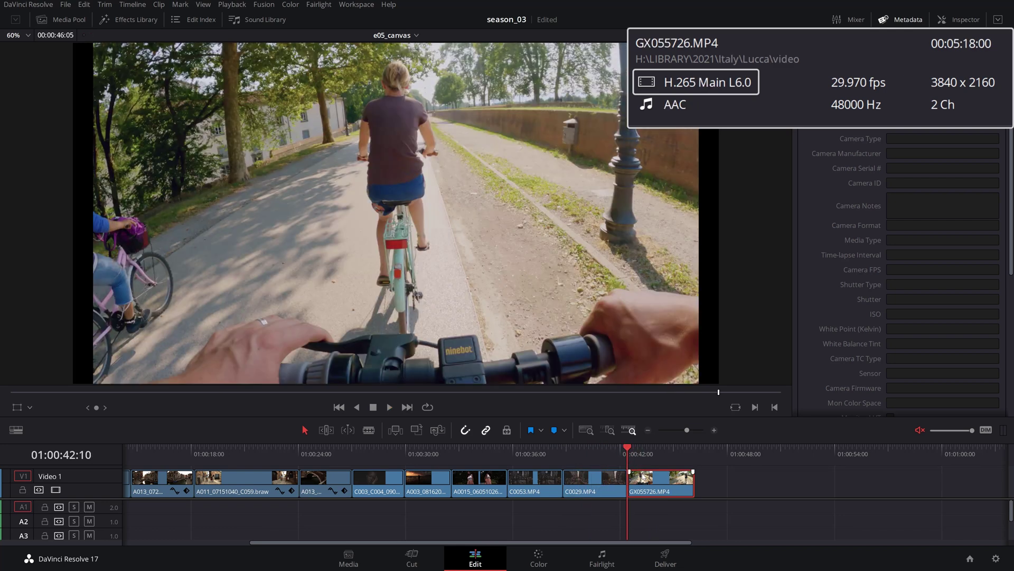
key("space")
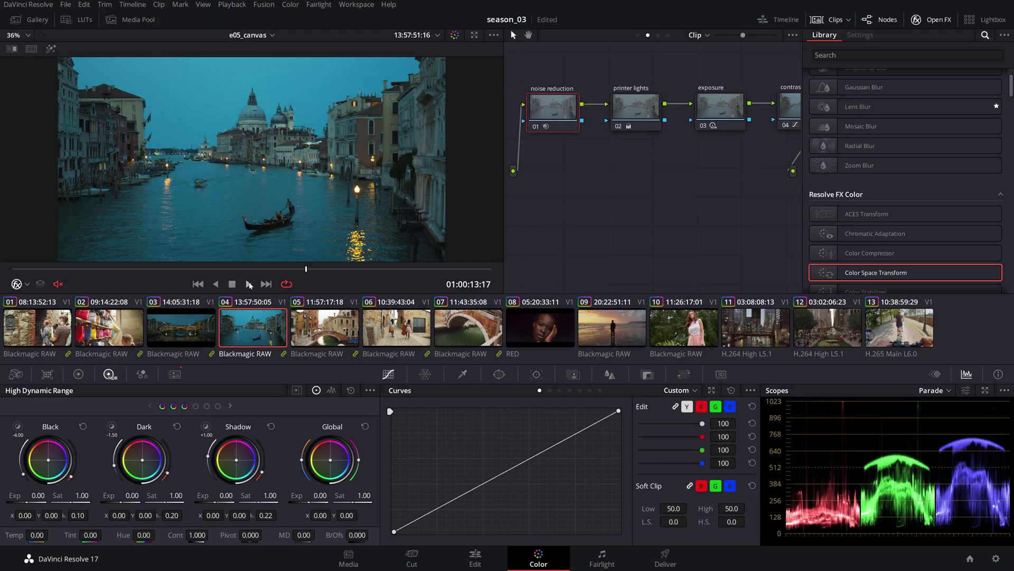
Play the current clip to test playback, then show the User tab of Preferences
left_click(247, 284)
left_click(174, 374)
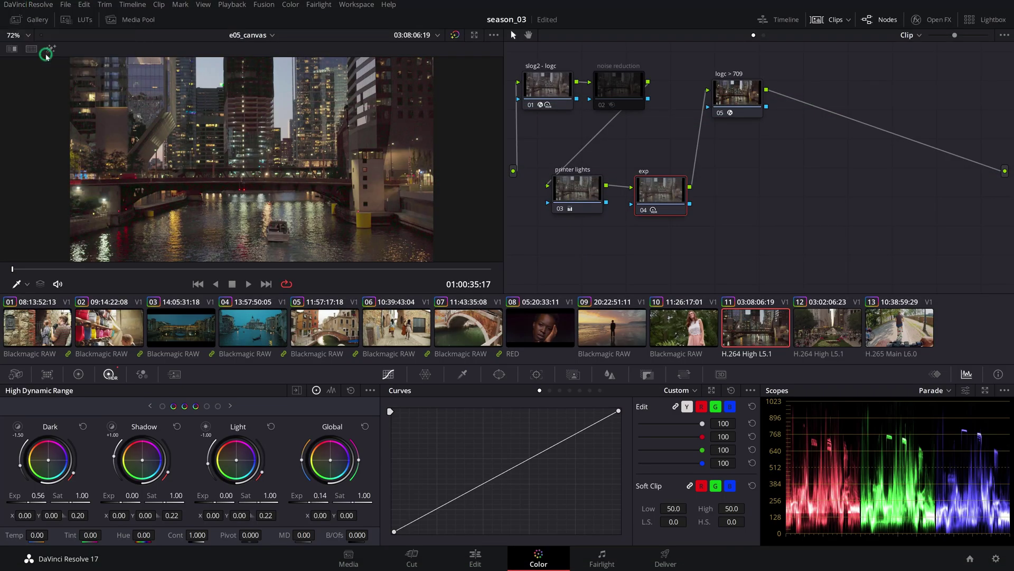
left_click(533, 99)
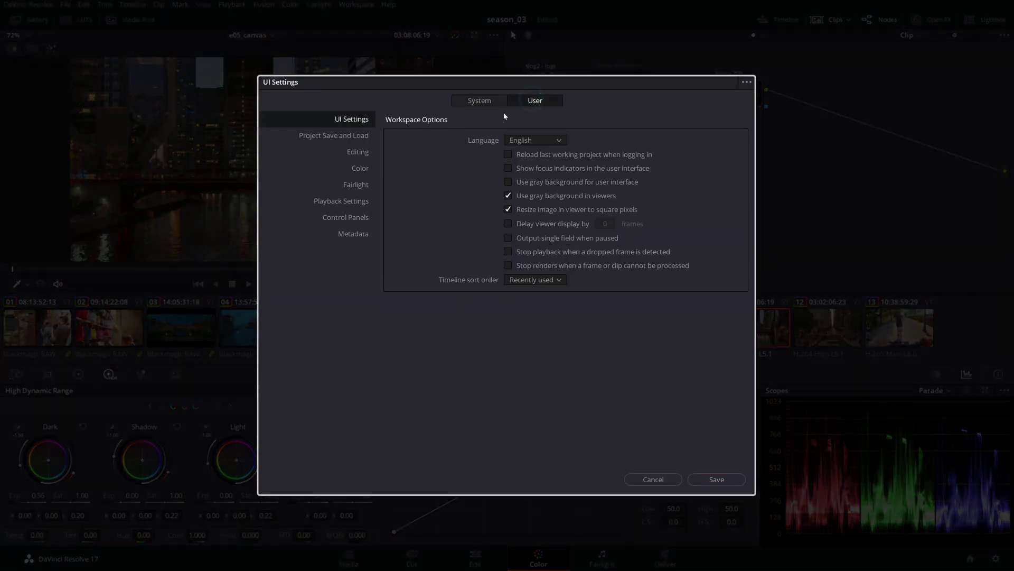
Review the Playback Settings and performance mode in User preferences
left_click(359, 204)
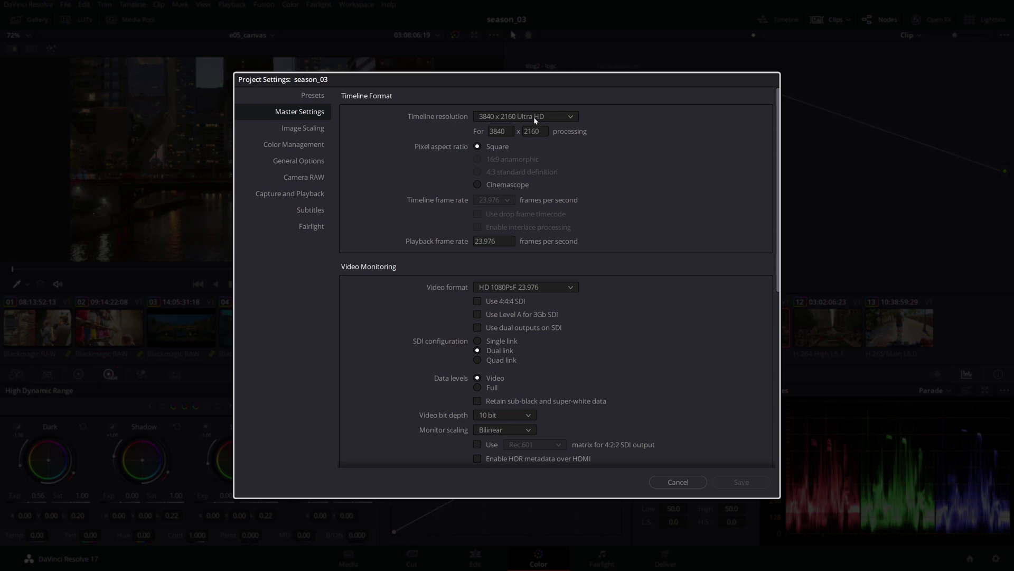
Set the timeline resolution to 1920 x 1080 HD and save the project settings
left_click(534, 118)
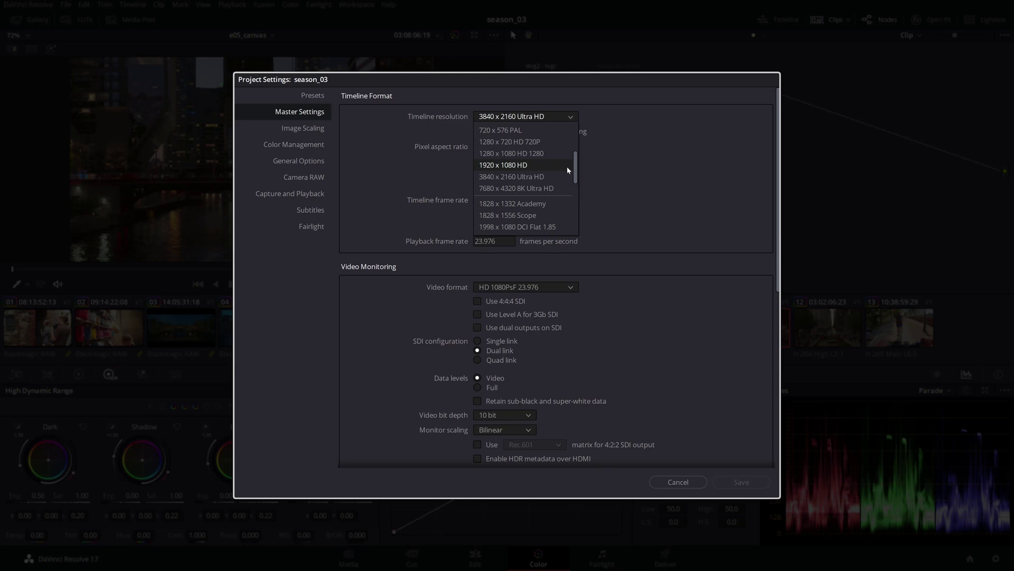
mouse_move(577, 167)
left_mouse_down()
mouse_move(575, 153)
mouse_move(576, 168)
left_mouse_up()
left_click(522, 165)
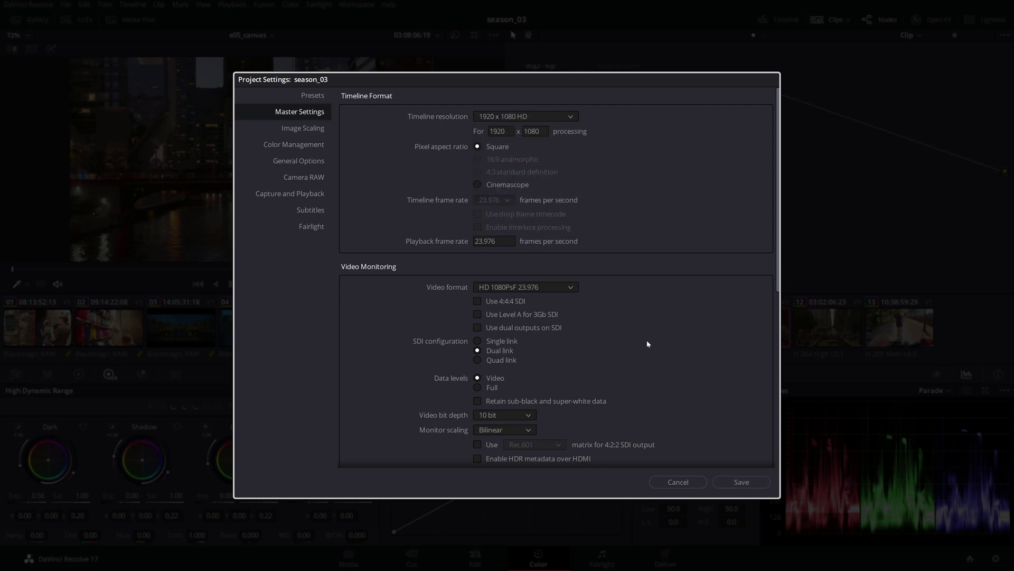
left_click(741, 481)
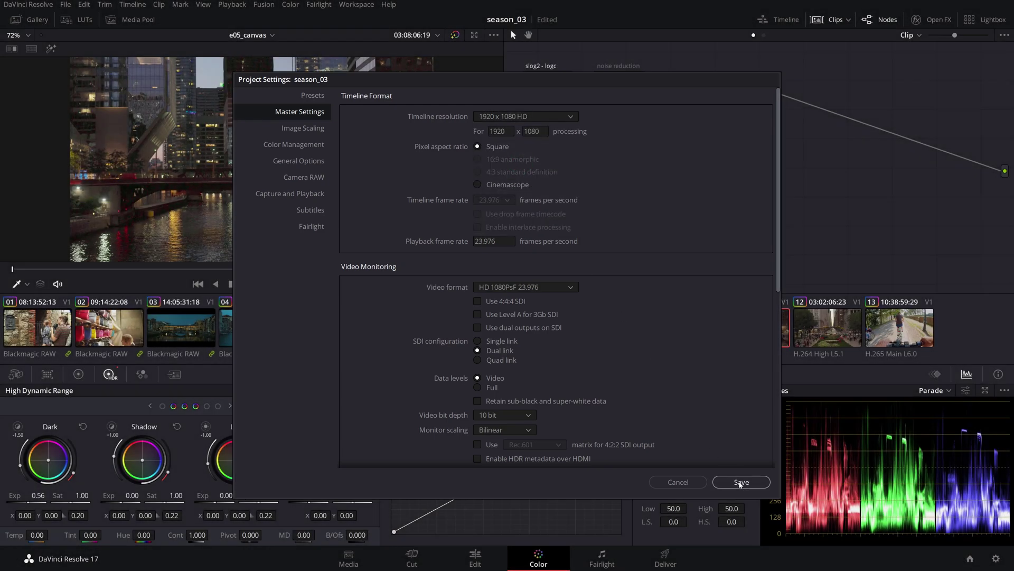
Restore the 3840 x 2160 Ultra HD timeline resolution, save, and enable video export
left_click(996, 560)
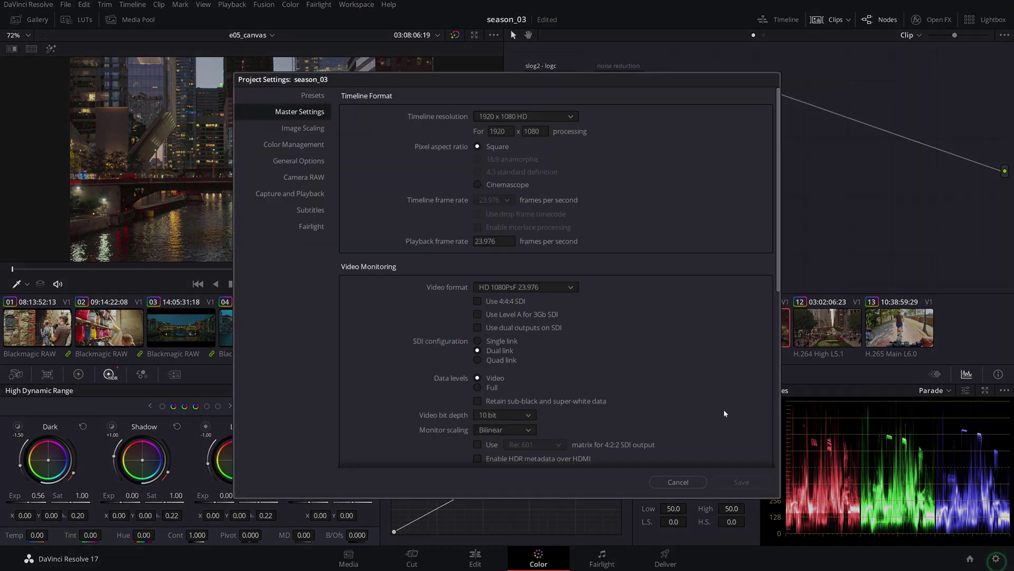
left_click(511, 117)
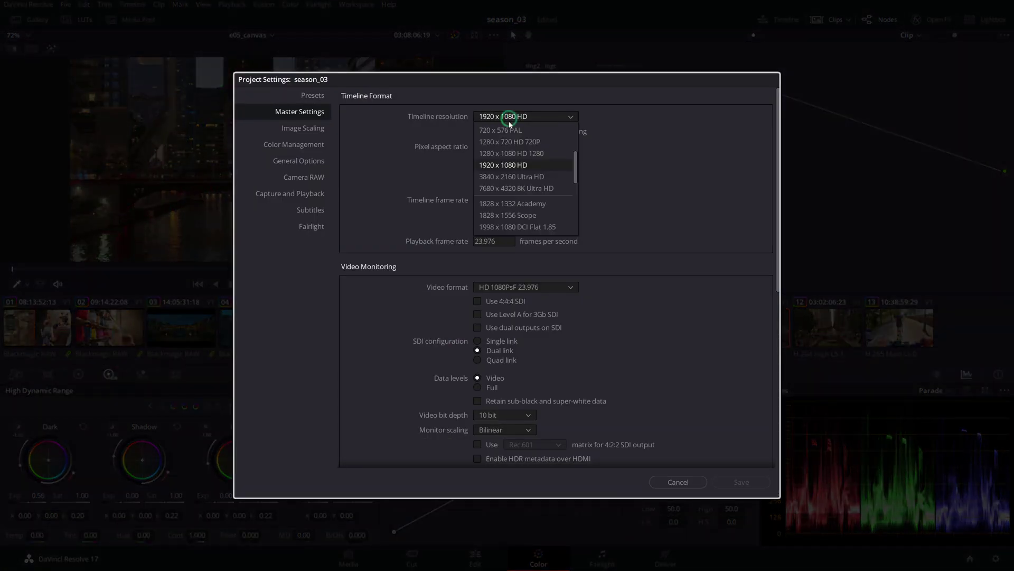
left_click(512, 175)
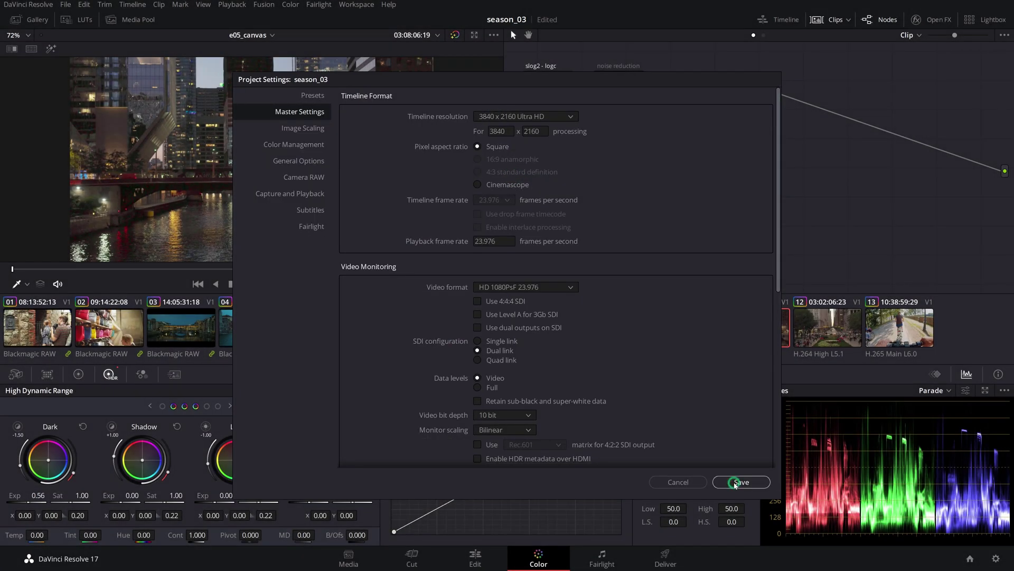
left_click(741, 482)
left_click(664, 560)
left_click(24, 196)
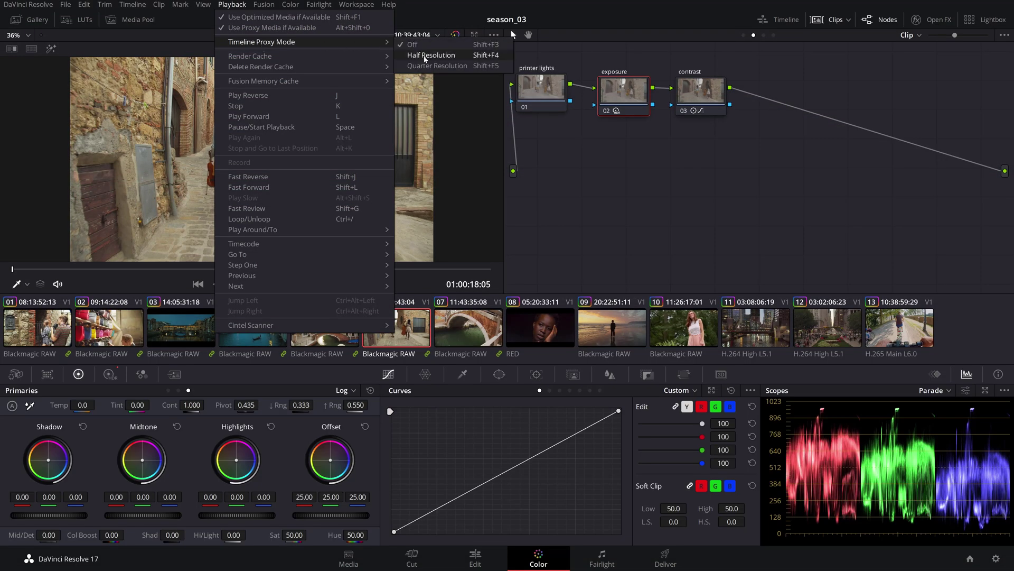
Set Timeline Proxy Mode to Half Resolution and test playback of the alley clip
left_click(424, 59)
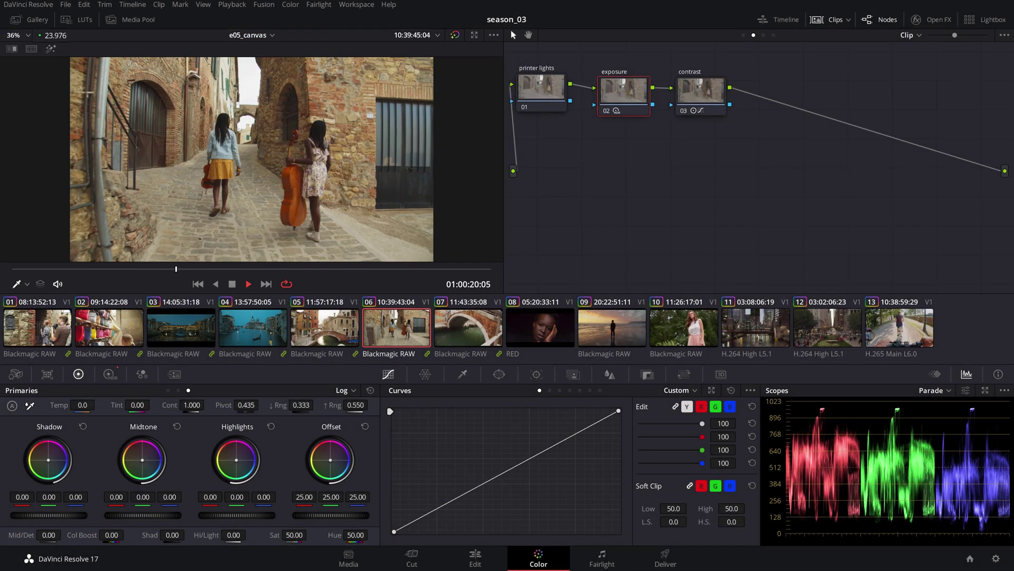
key("space")
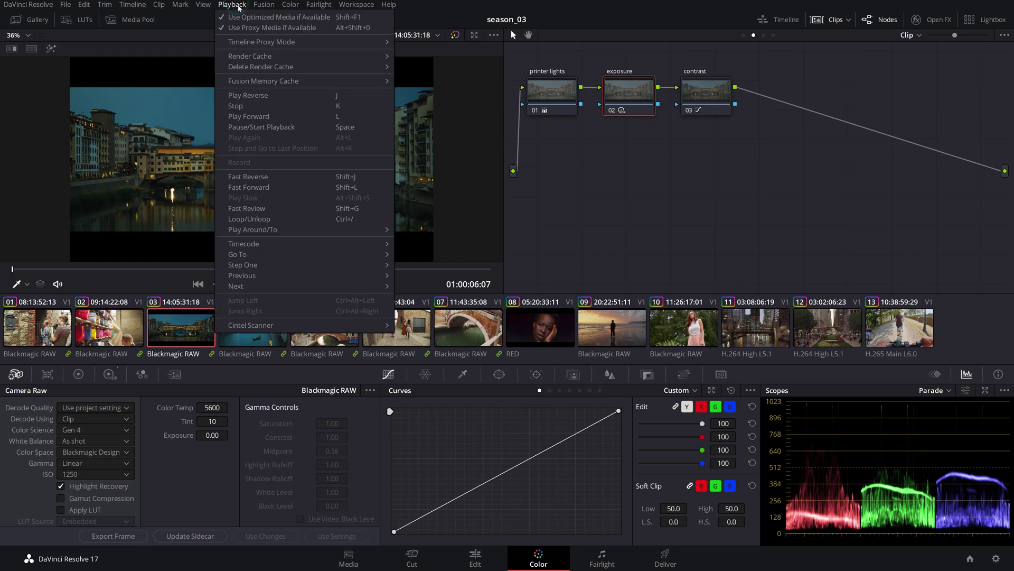
Toggle proxy media playback off and back on in the Playback menu
left_click(264, 31)
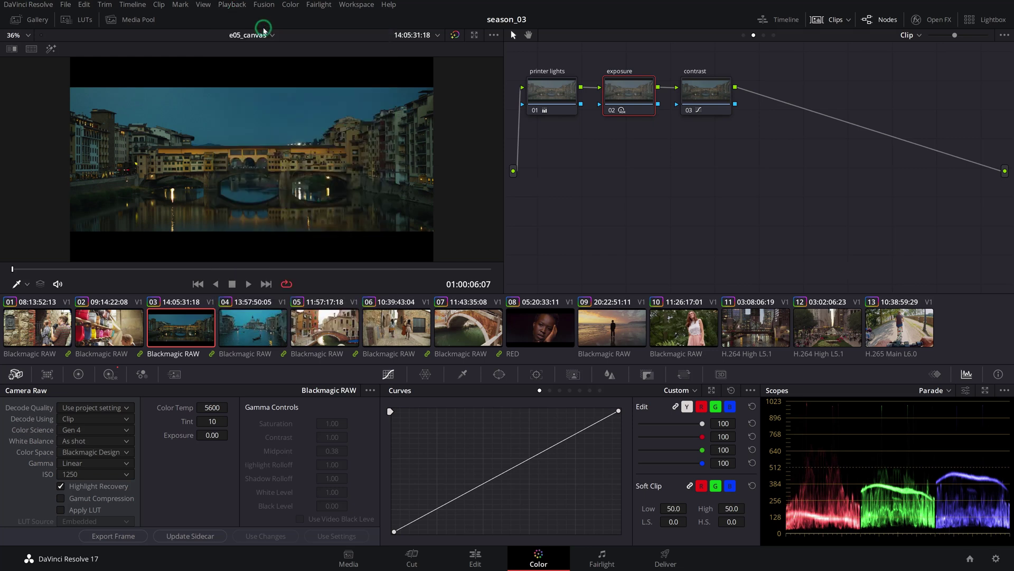
left_click(233, 6)
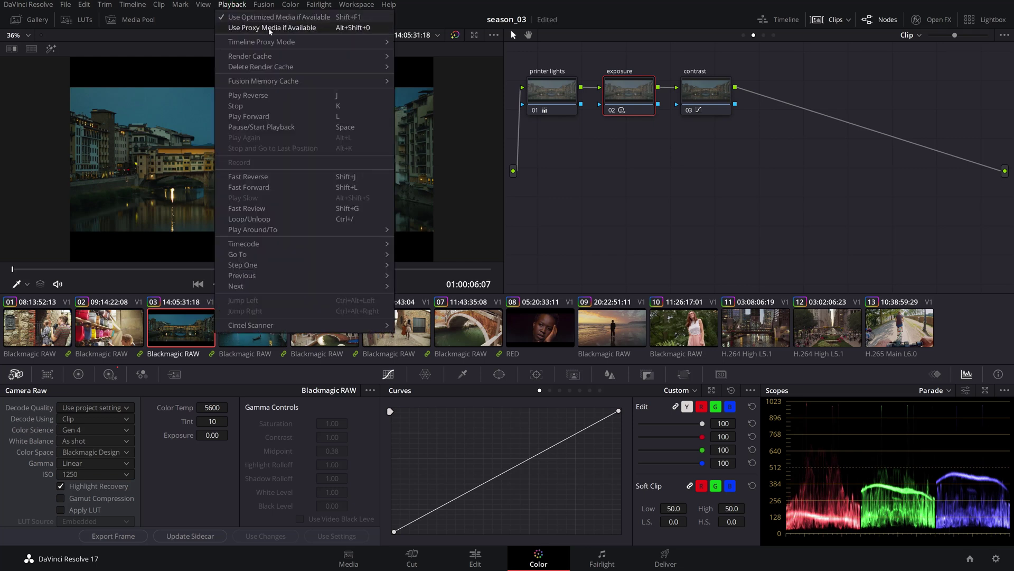
left_click(269, 29)
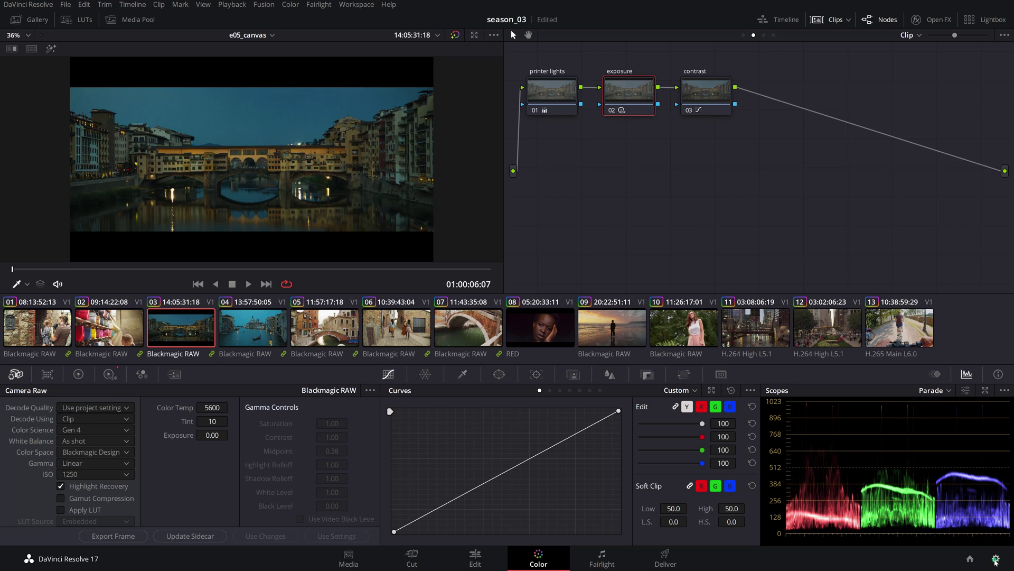
Check the proxy resolution and DNxHR HQ formats in Master Settings, then cancel unchanged
left_click(995, 560)
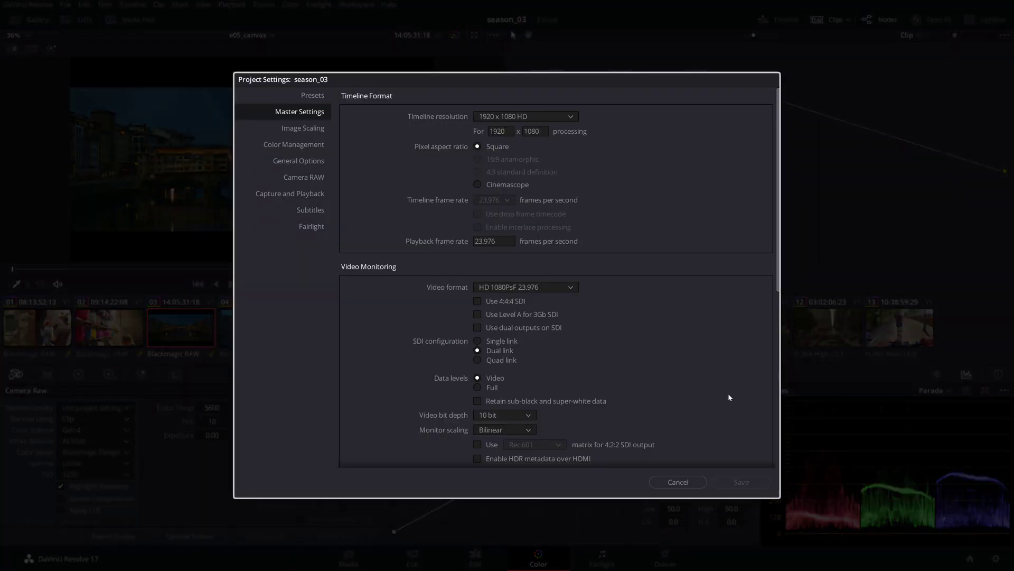
scroll(729, 397, "down", 6)
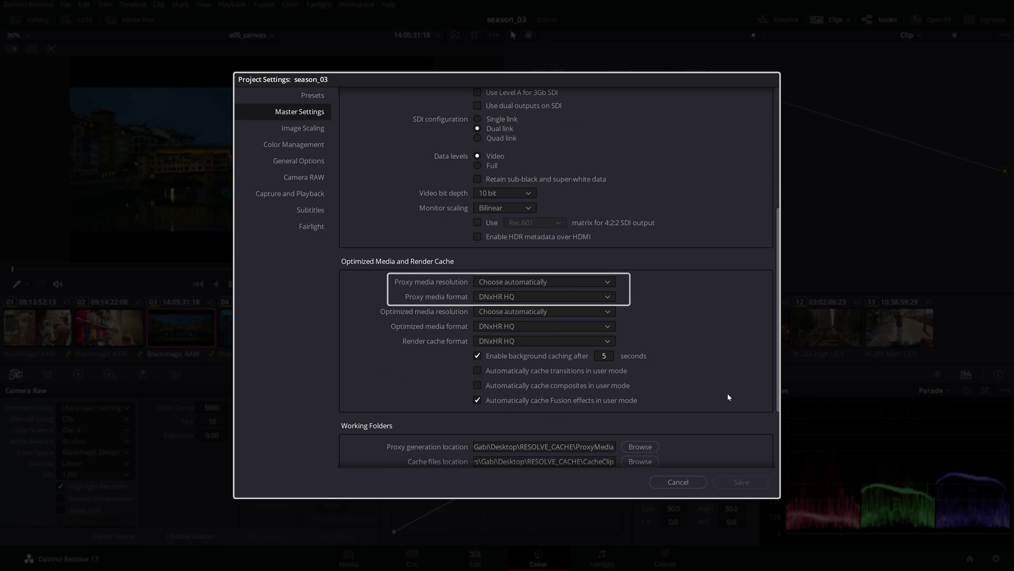
left_click(585, 284)
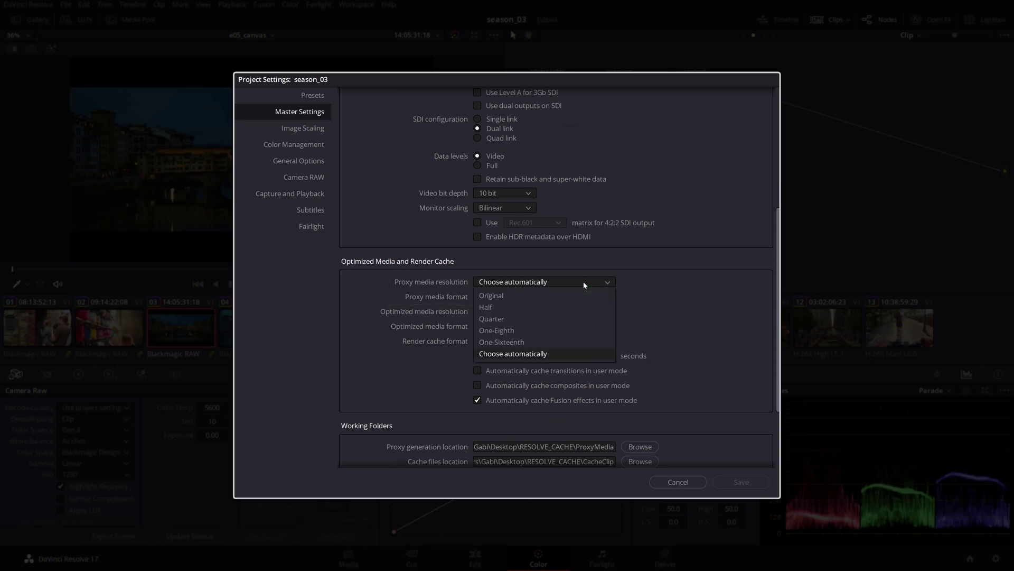
left_click(585, 284)
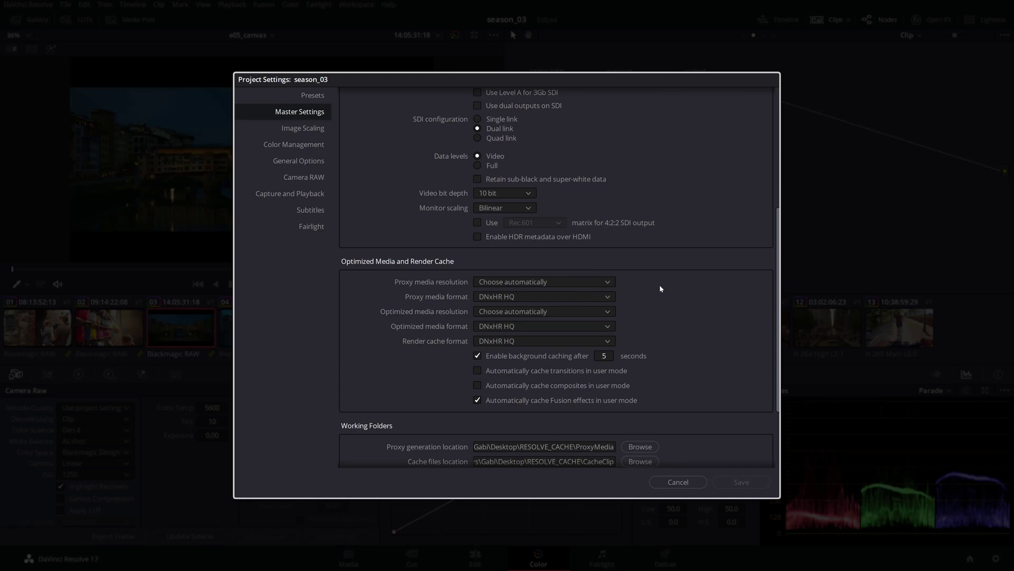
left_click(591, 297)
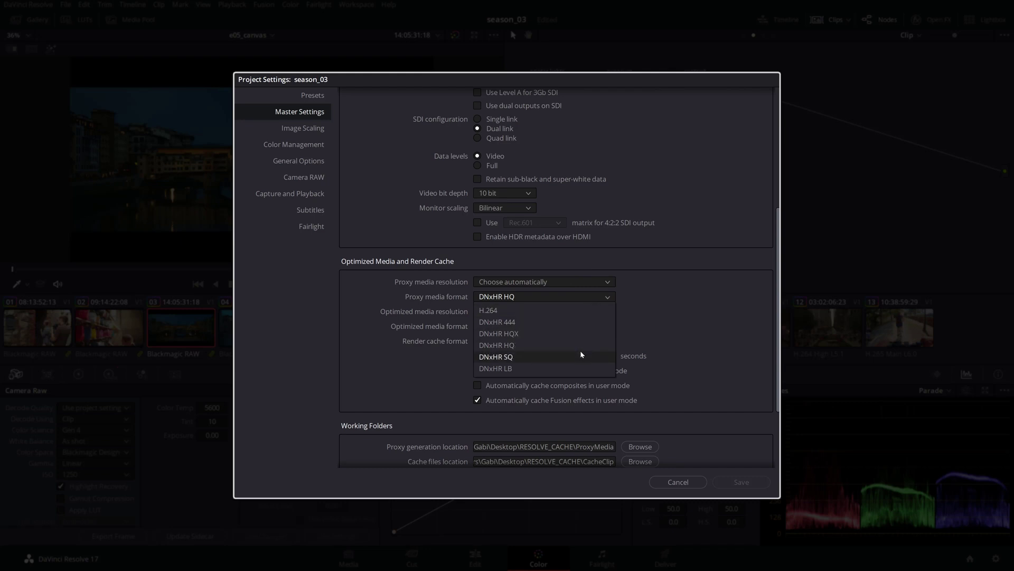
left_click(653, 303)
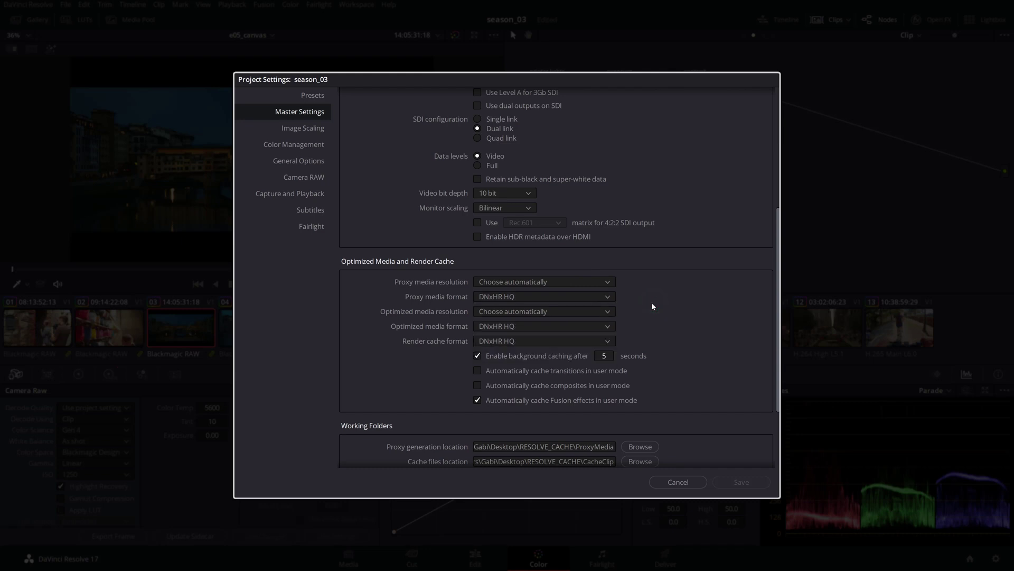
scroll(653, 308, "down", 2)
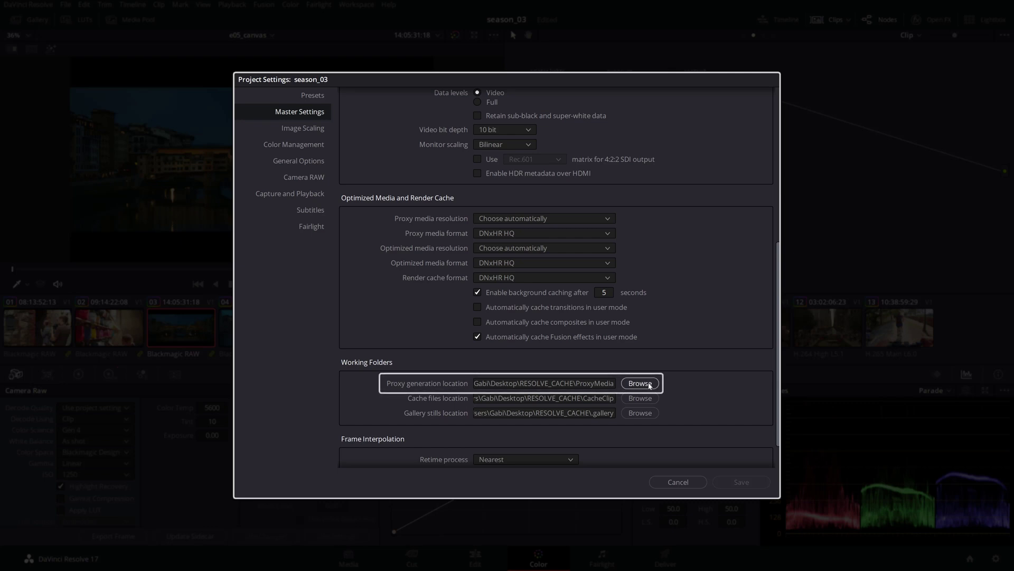
left_click(679, 482)
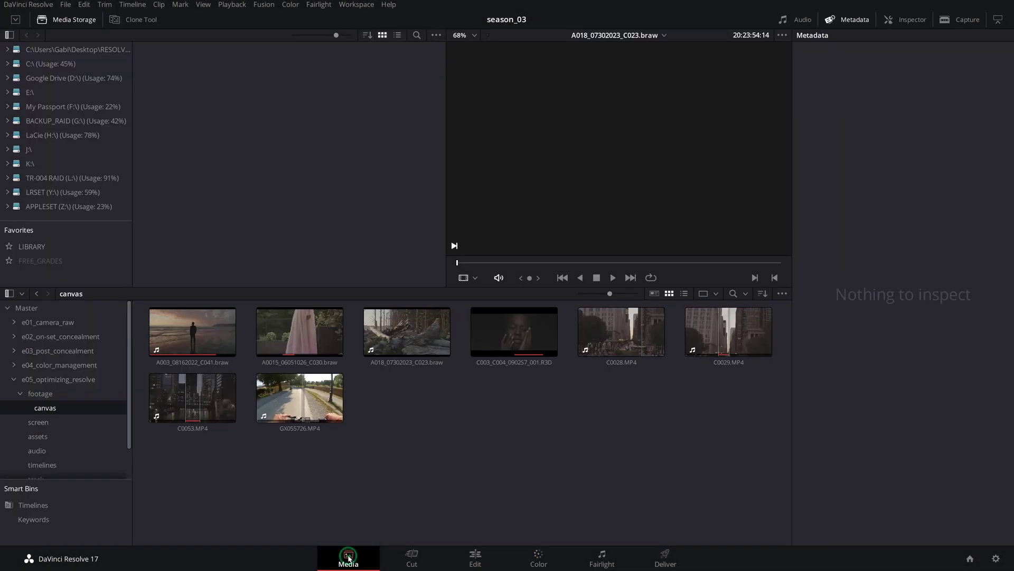
Generate proxy media for the A0015, A003 and A018 BRAW clips
left_click(300, 332)
left_click(214, 334, "ctrl")
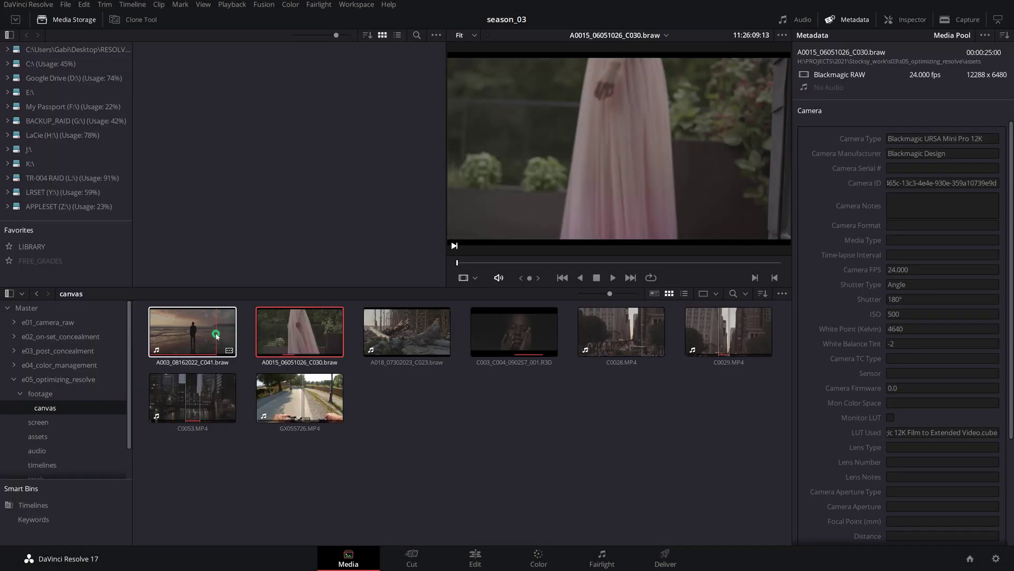
left_click(406, 336, "ctrl")
right_click(408, 337)
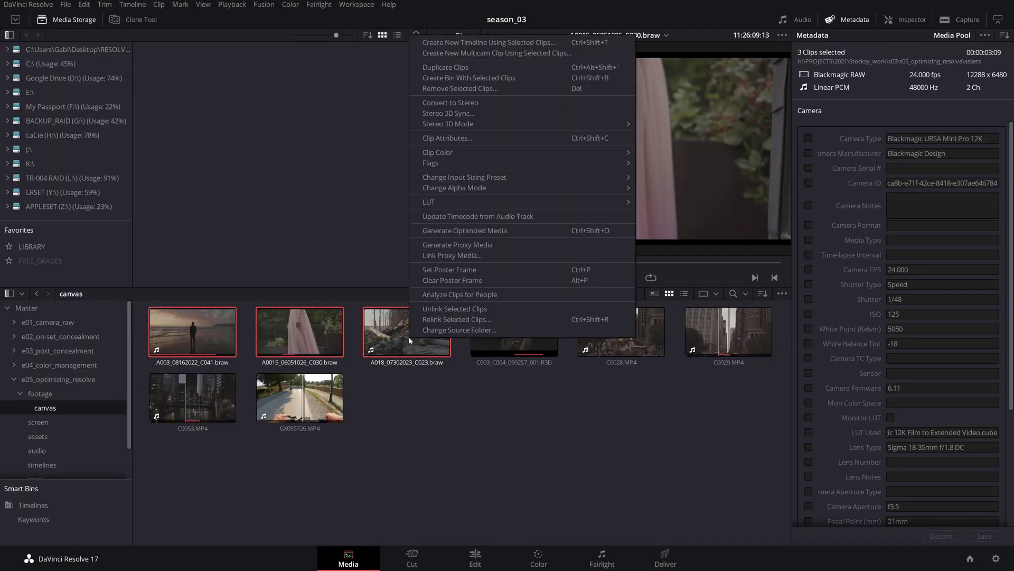
left_click(443, 246)
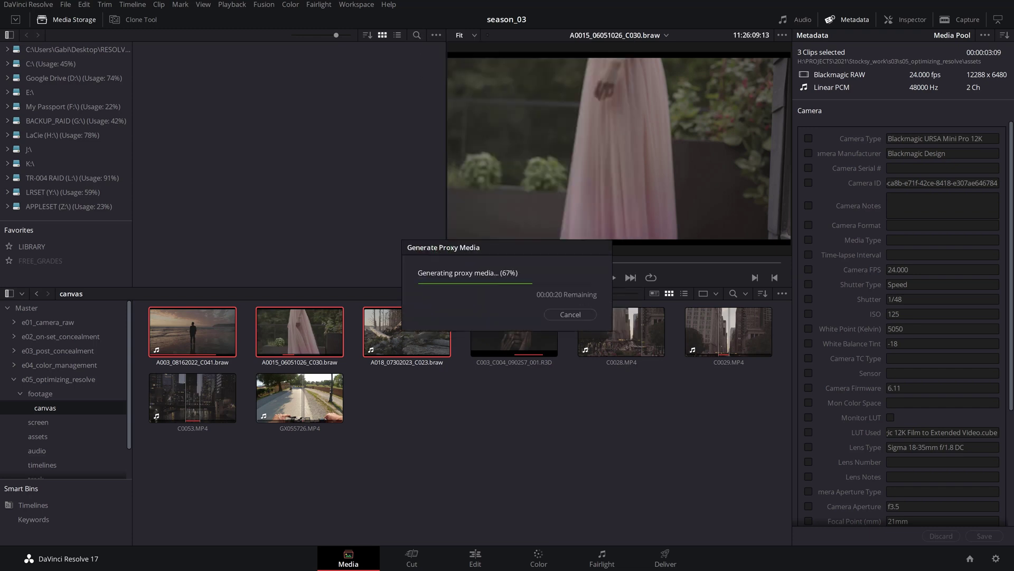
Show the clips as a list with Proxy and Proxy Media Path columns added
left_click(685, 293)
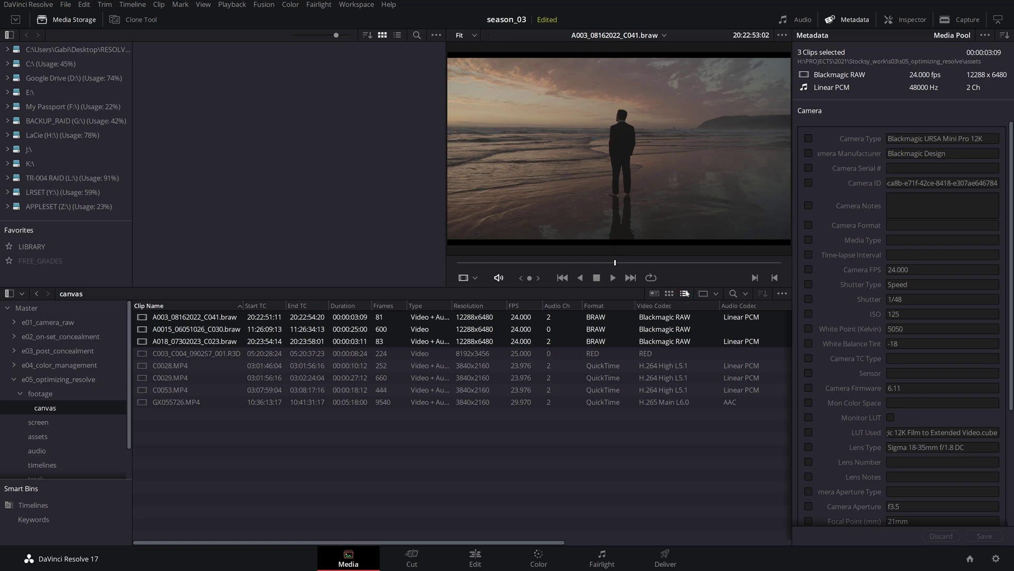
right_click(280, 309)
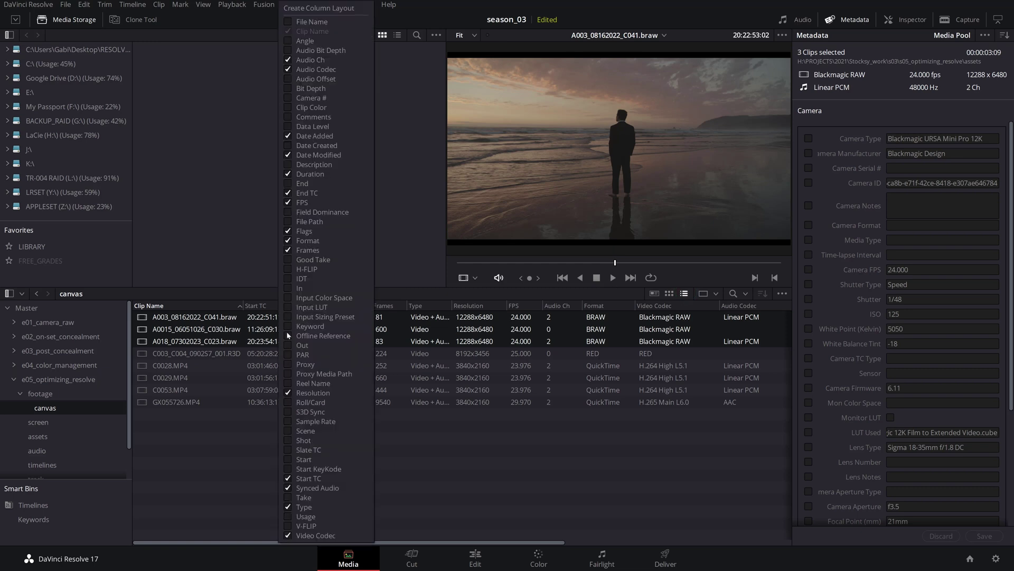
left_click(316, 374)
left_click(305, 364)
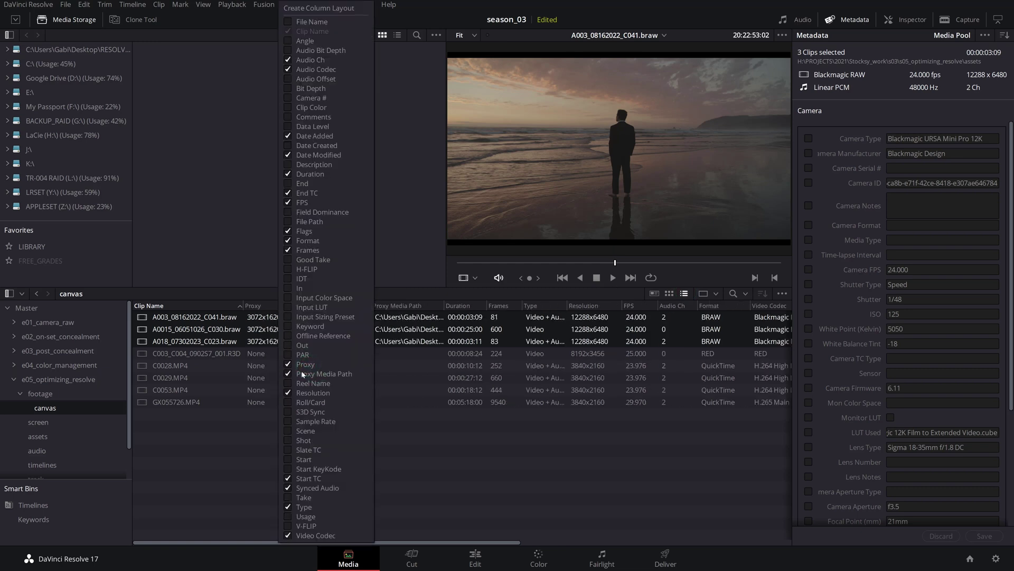
left_click(247, 459)
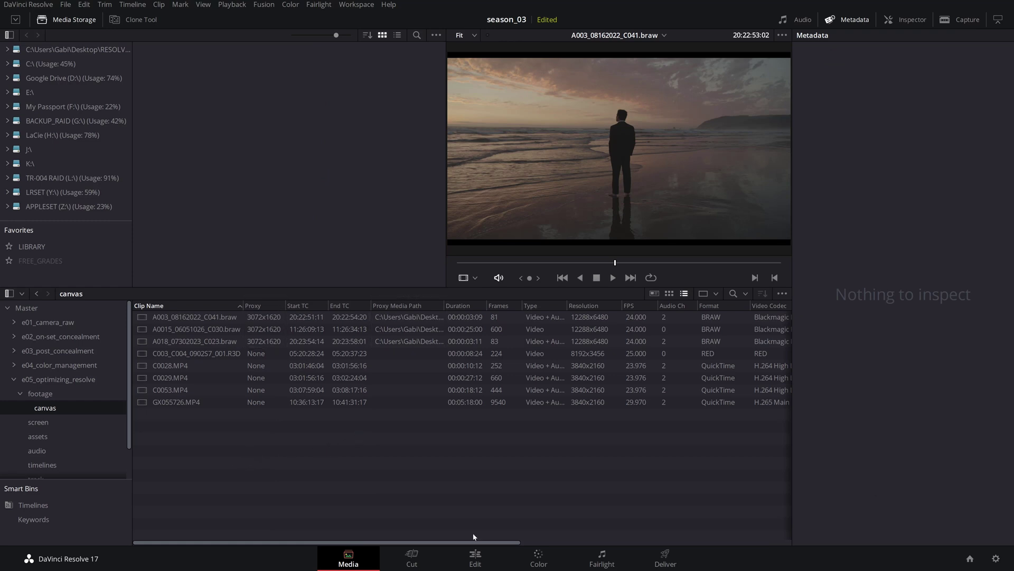
left_click(479, 559)
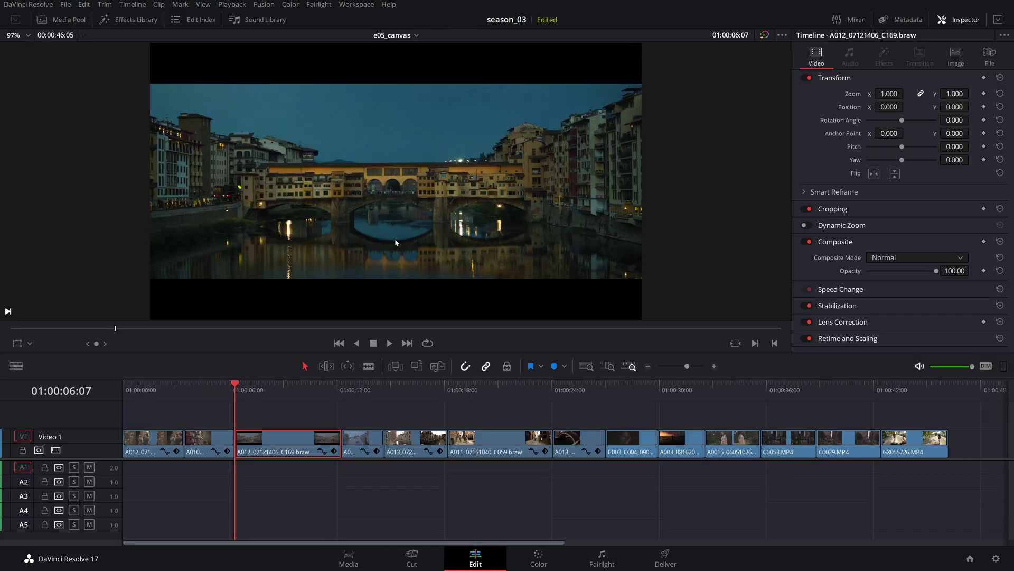
Turn off Use Proxy Media and unlink the proxy media from the three BRAW clips
left_click(236, 6)
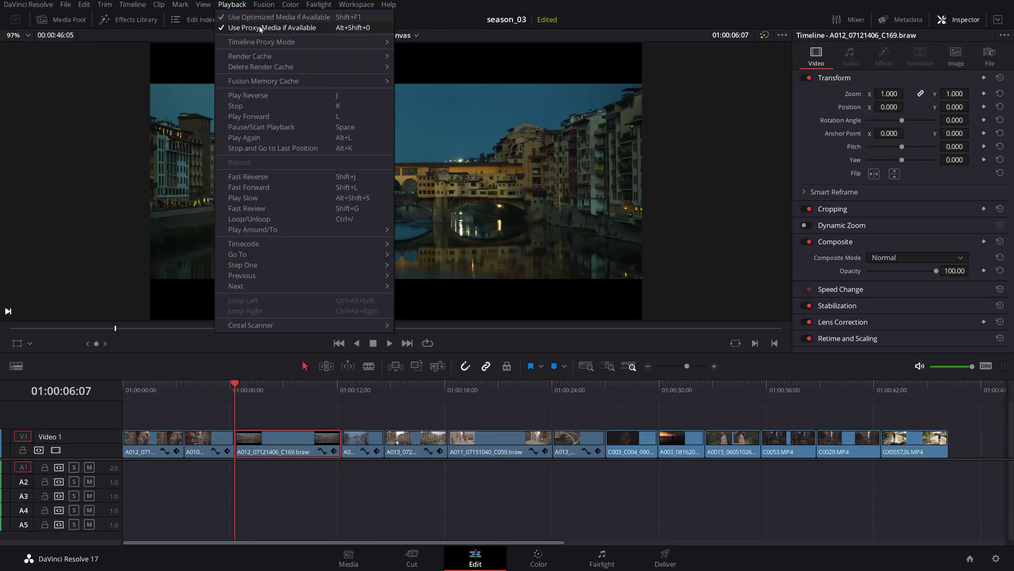
left_click(307, 28)
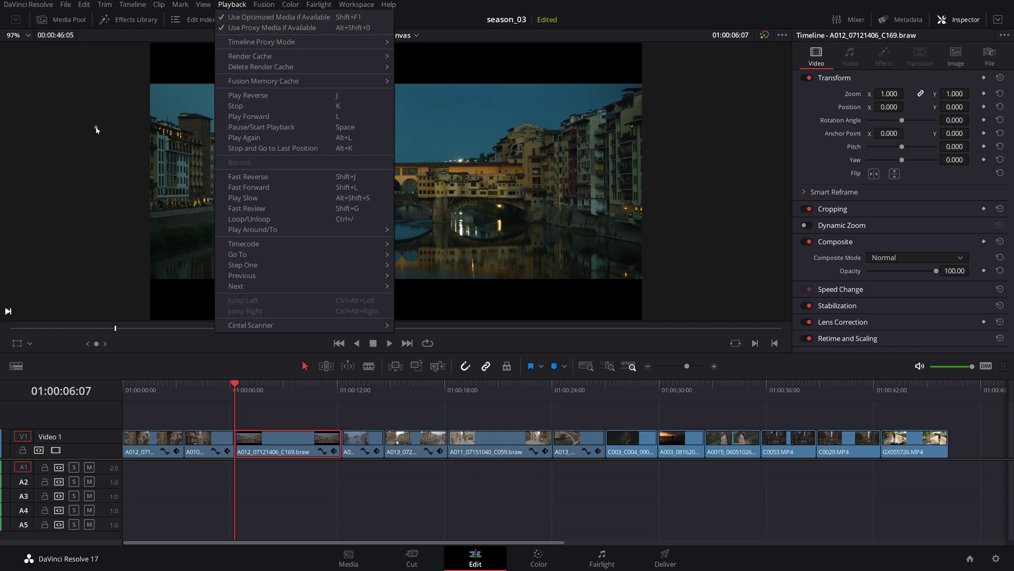
left_click(348, 557)
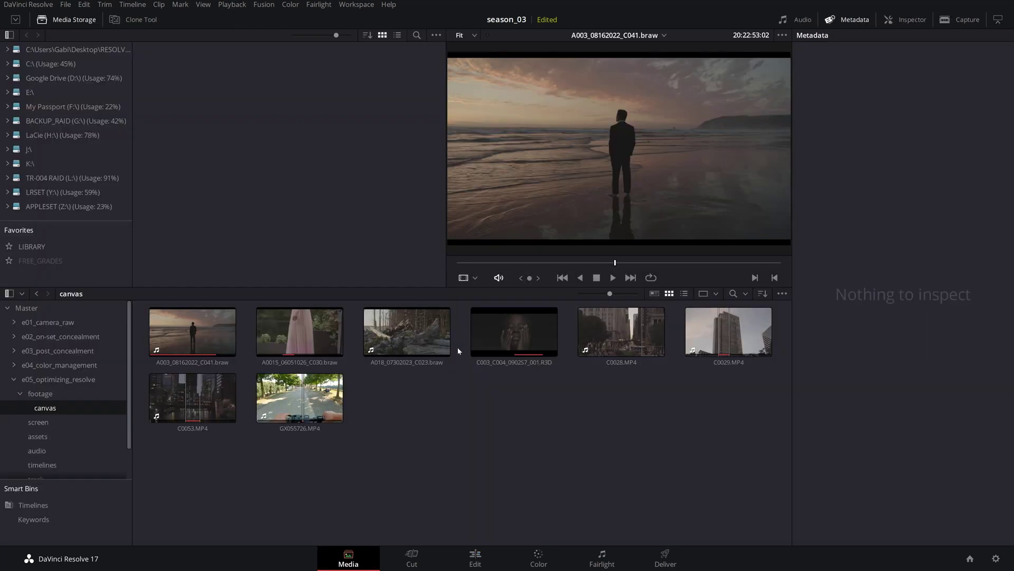
left_click_drag(458, 343, 206, 317)
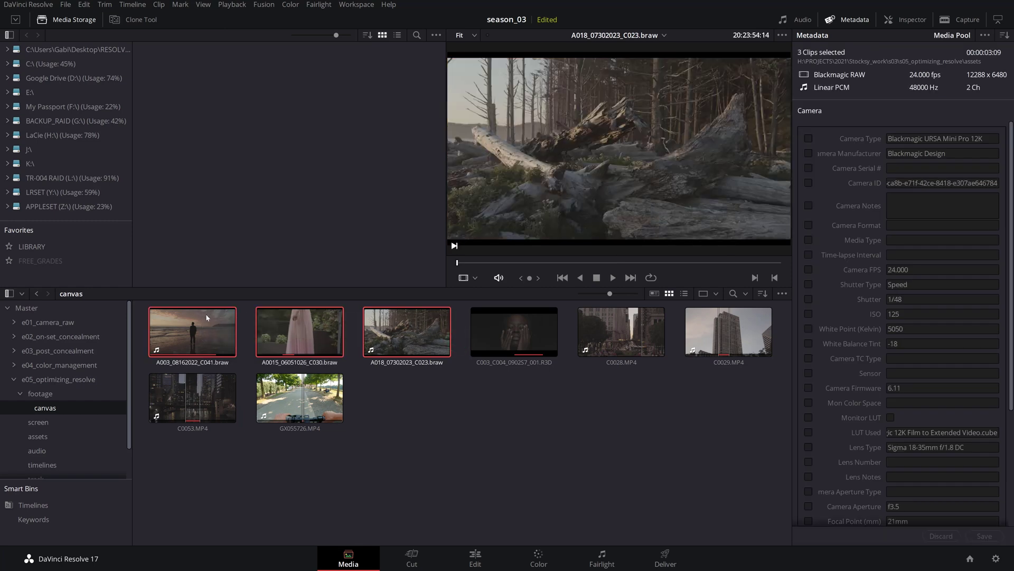
right_click(297, 315)
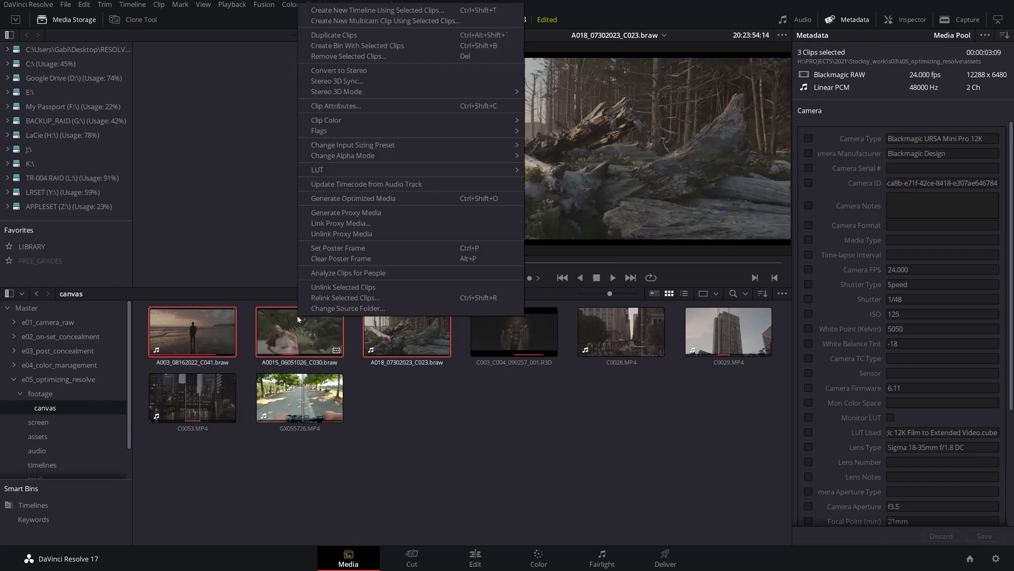
left_click(332, 233)
Back on the Edit page, open the playback options and select the ProxyMedia folder
left_click(475, 556)
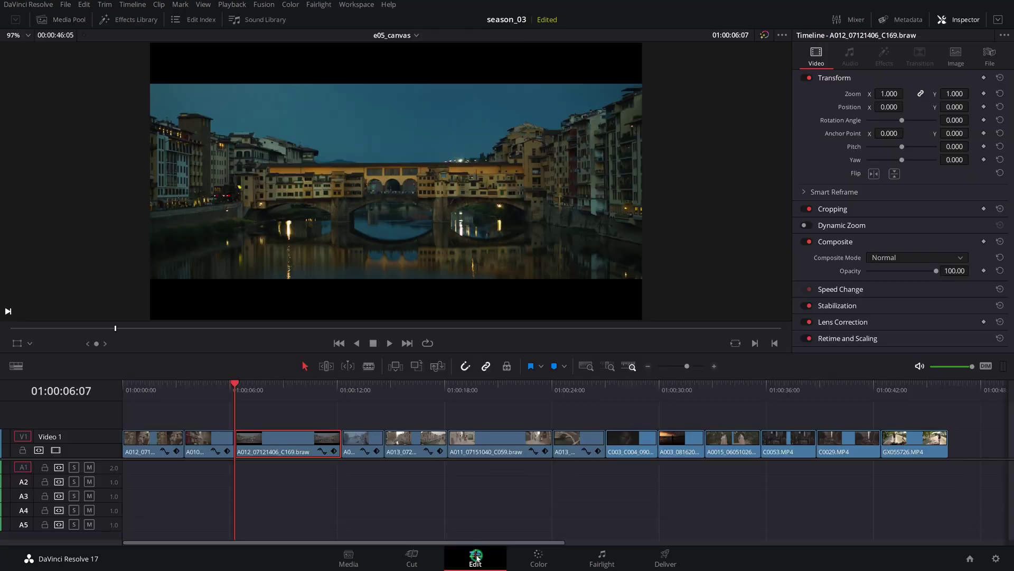
left_click(238, 6)
left_click(211, 250)
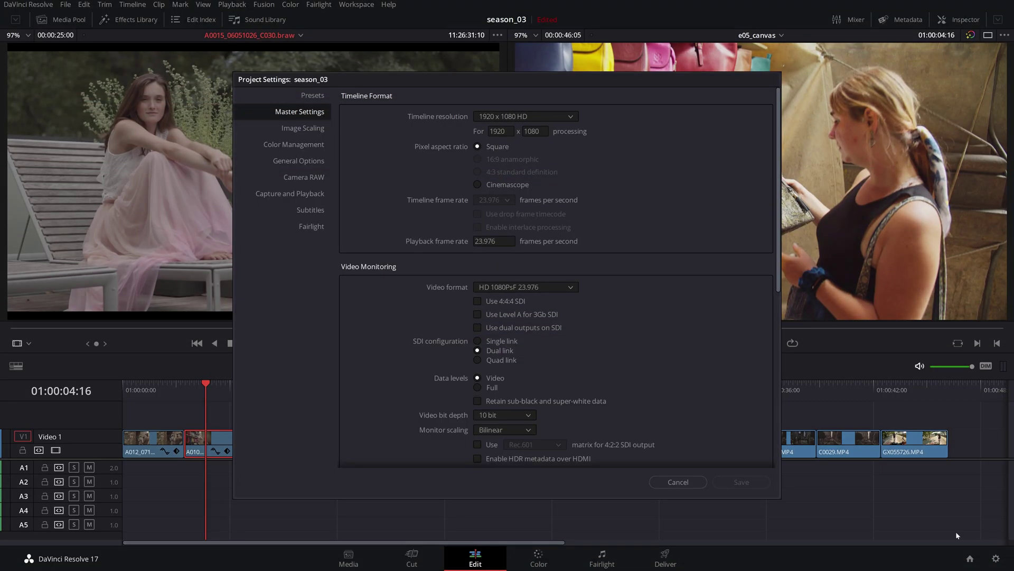
Set Camera RAW decode quality to Quarter res. and save the project settings
left_click(312, 179)
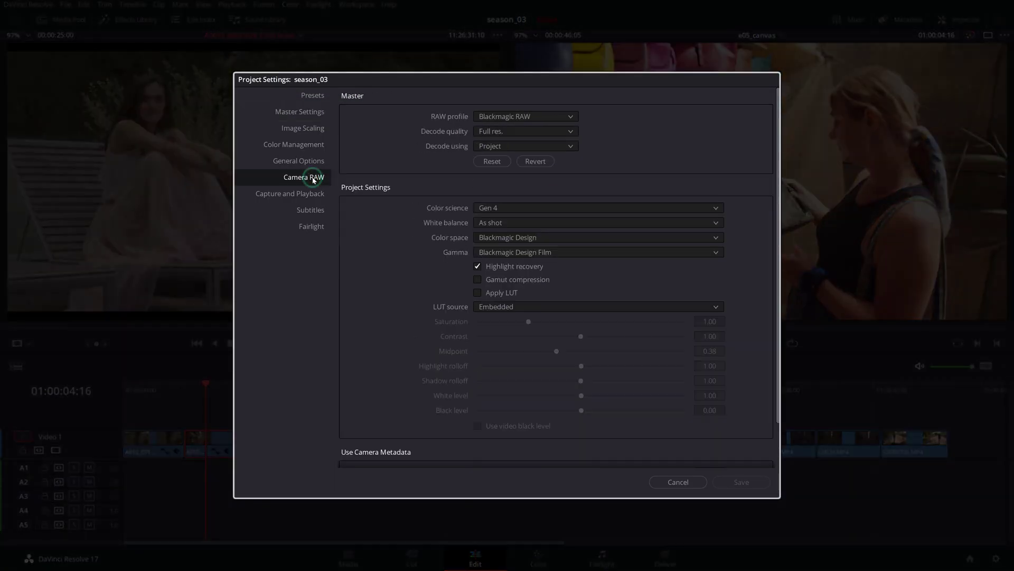
left_click(508, 133)
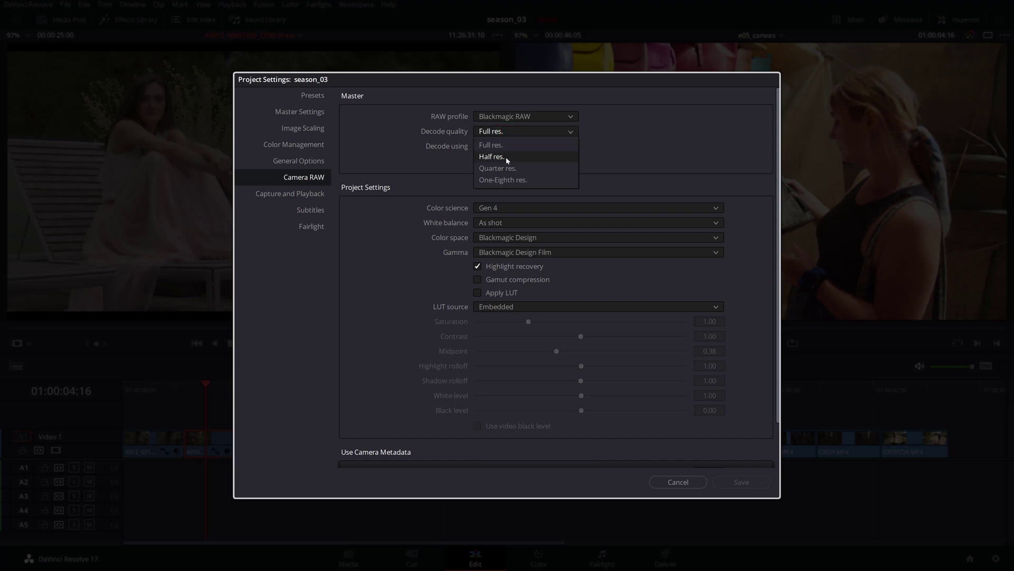
left_click(529, 168)
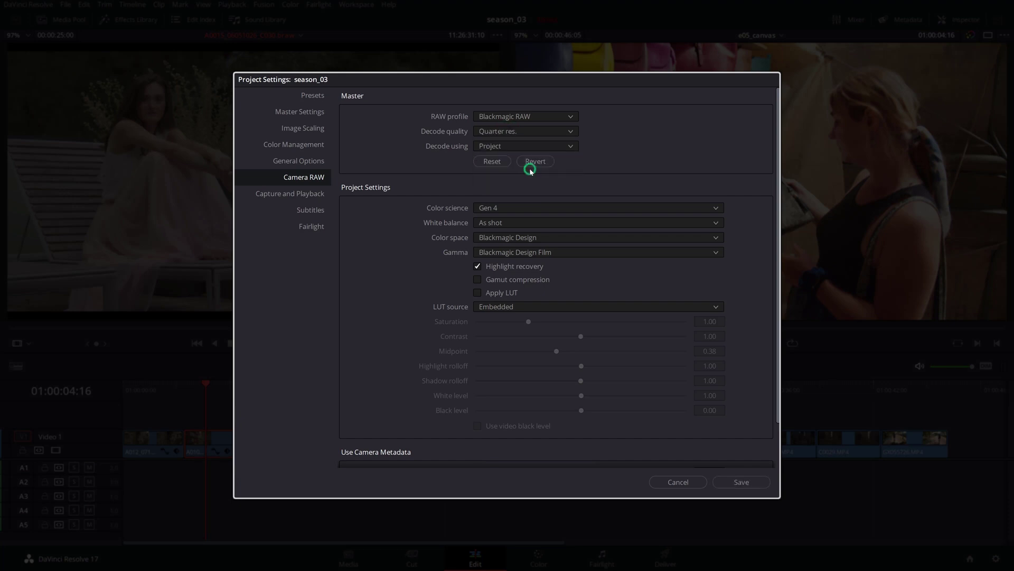
left_click(742, 481)
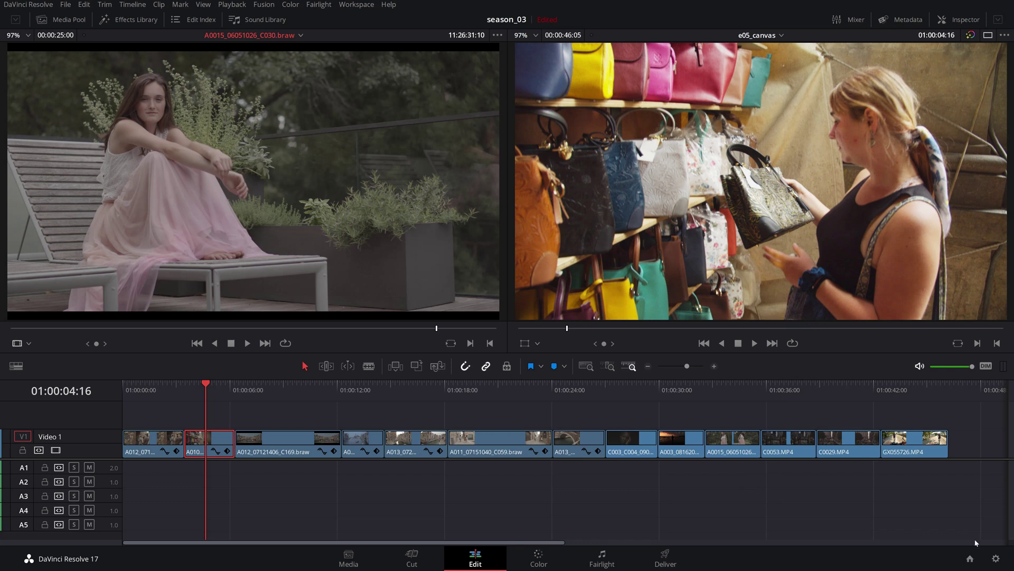
Set Camera RAW decode quality back to Full res. and save
left_click(995, 559)
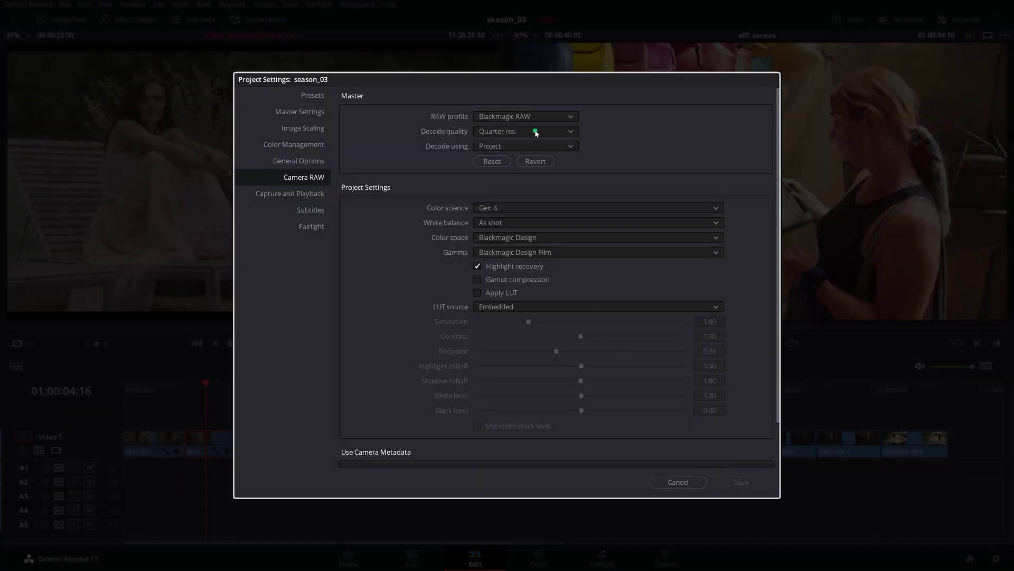
left_click(534, 131)
left_click(528, 144)
left_click(742, 481)
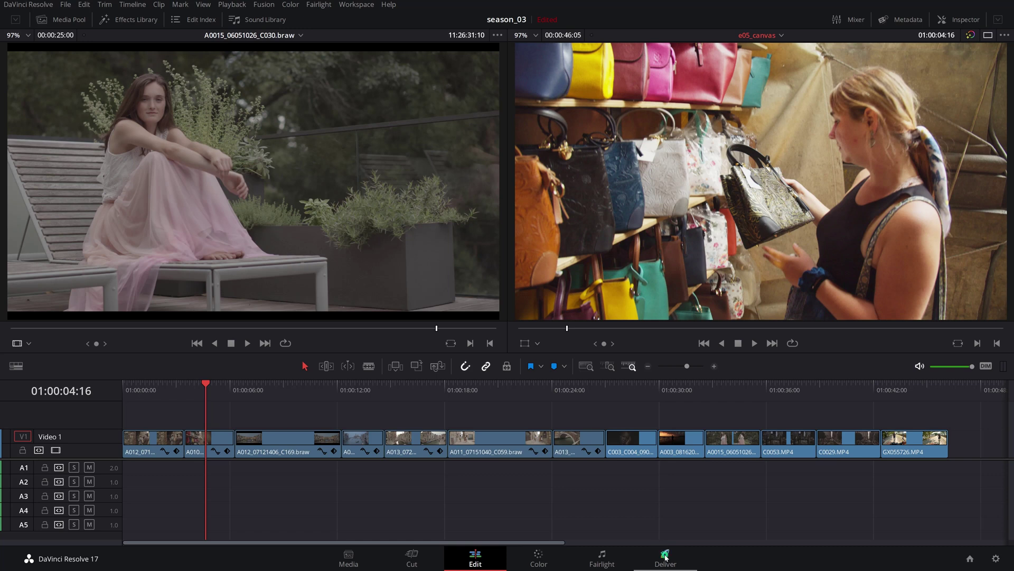
On the Deliver page, enable Force debayer to highest quality in the advanced render settings
left_click(666, 555)
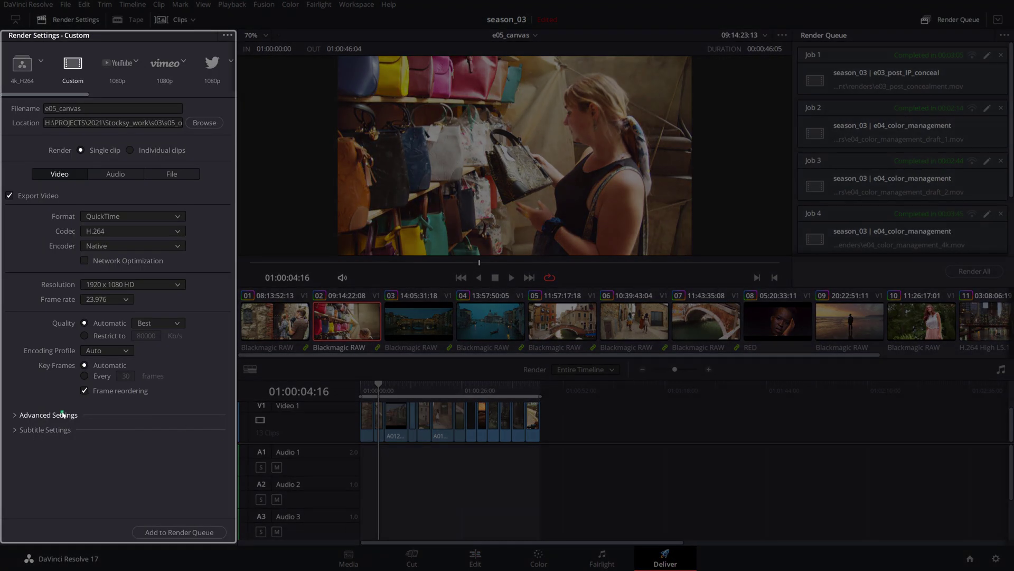
left_click(62, 414)
scroll(62, 414, "down", 5)
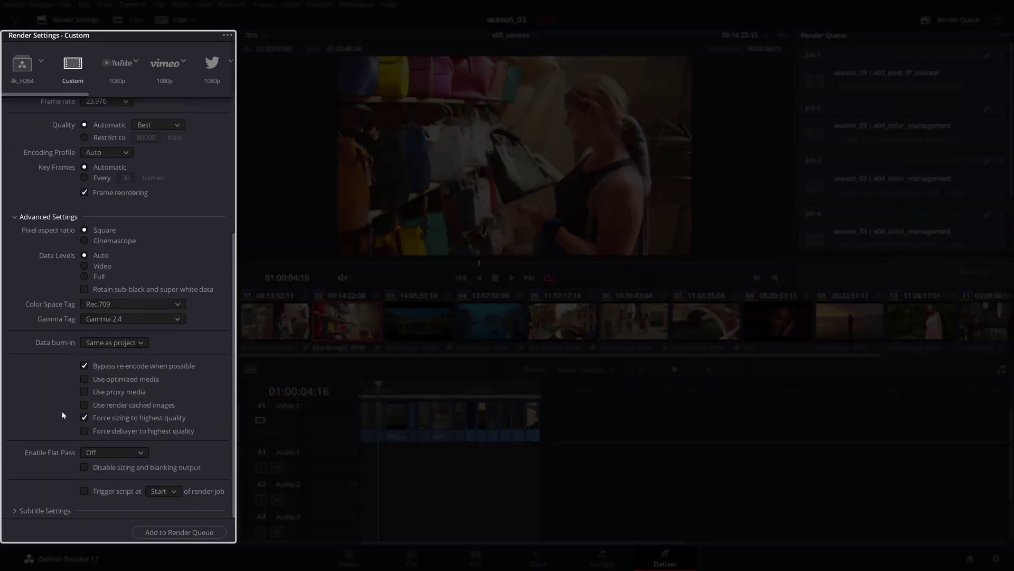
left_click(85, 431)
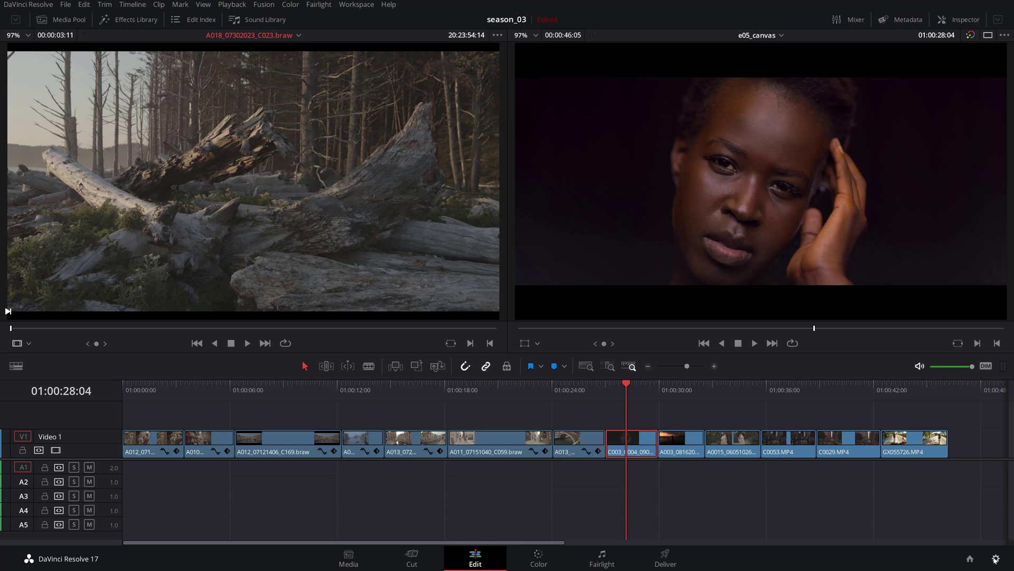
In Master Settings, keep optimized media at automatic resolution with DNxHR HQ format, and save
left_click(995, 559)
scroll(678, 353, "down", 5)
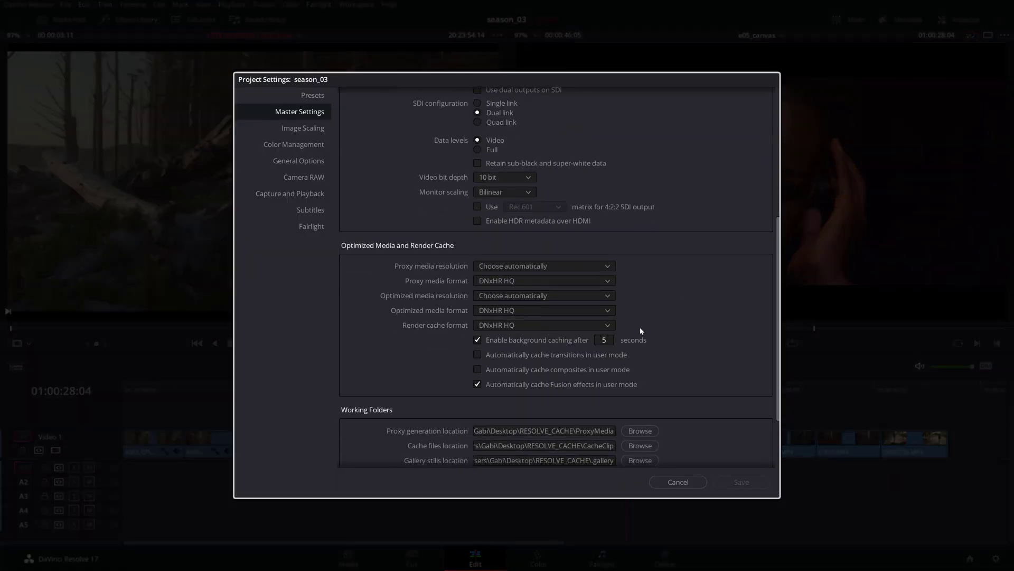
left_click(575, 296)
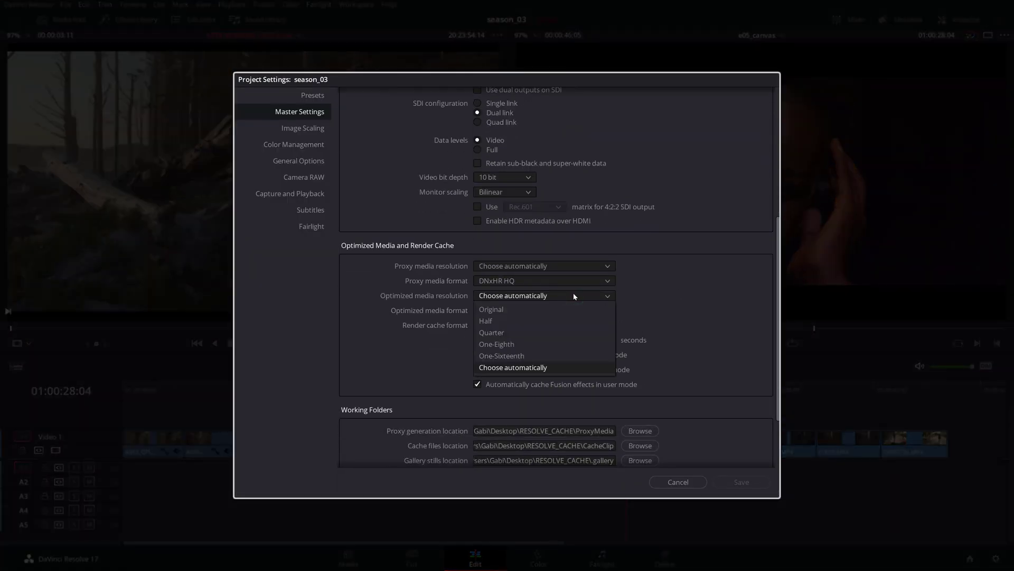
left_click(573, 294)
left_click(566, 310)
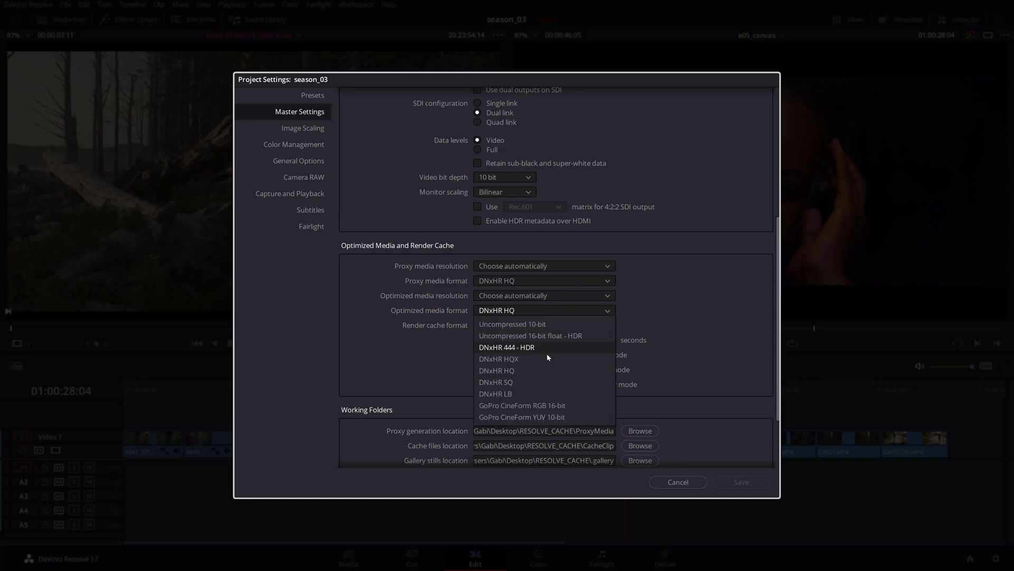
left_click(547, 371)
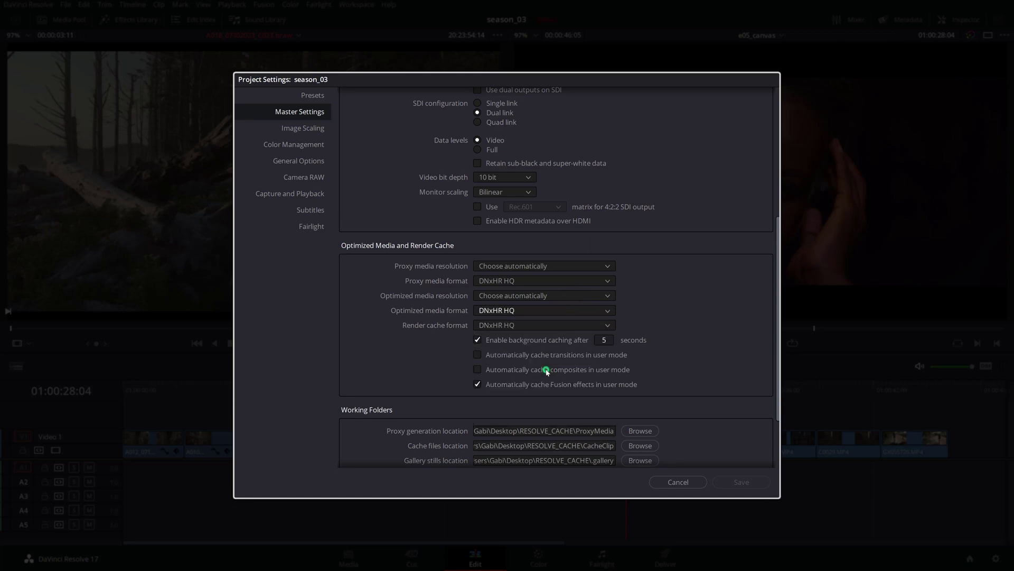
left_click(729, 481)
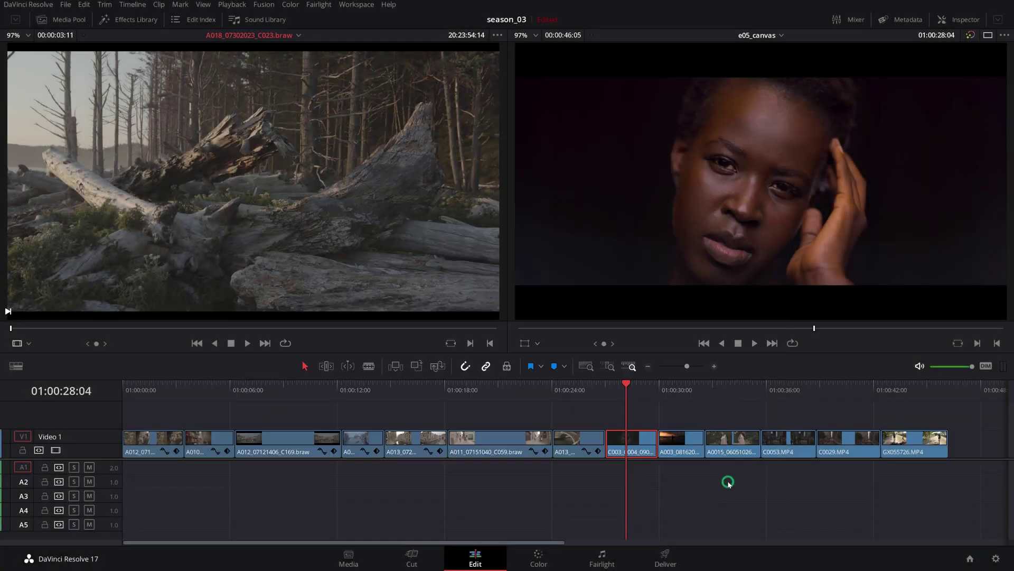
On the Media page, generate optimized media for clips C0028 and C0029
left_click(354, 559)
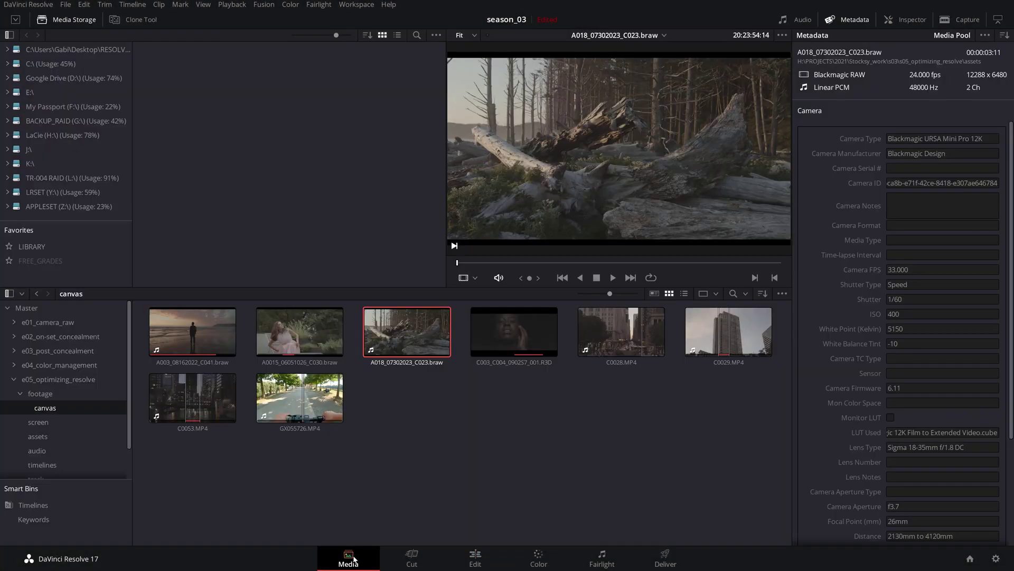
left_click_drag(741, 381, 624, 344)
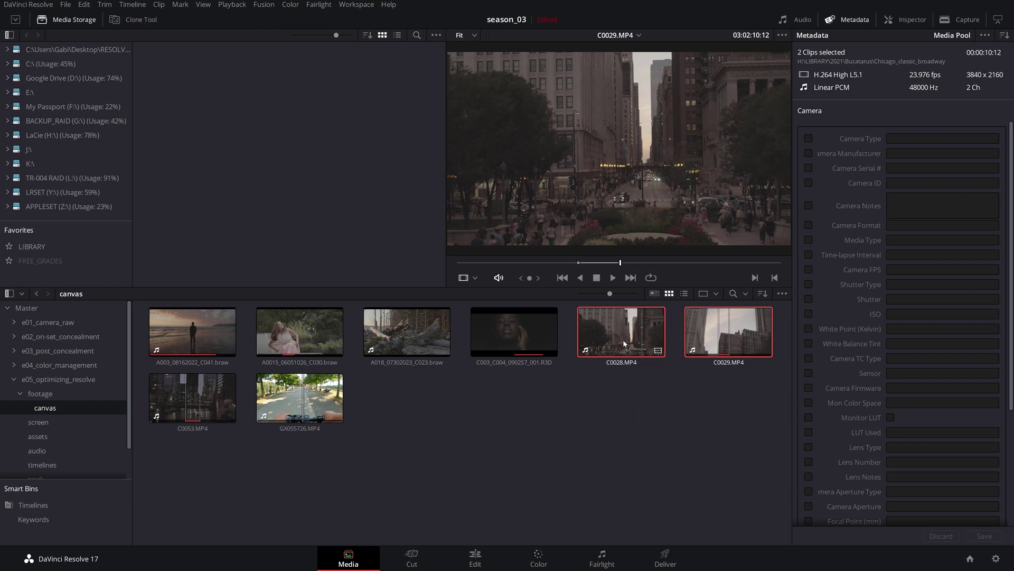
right_click(624, 343)
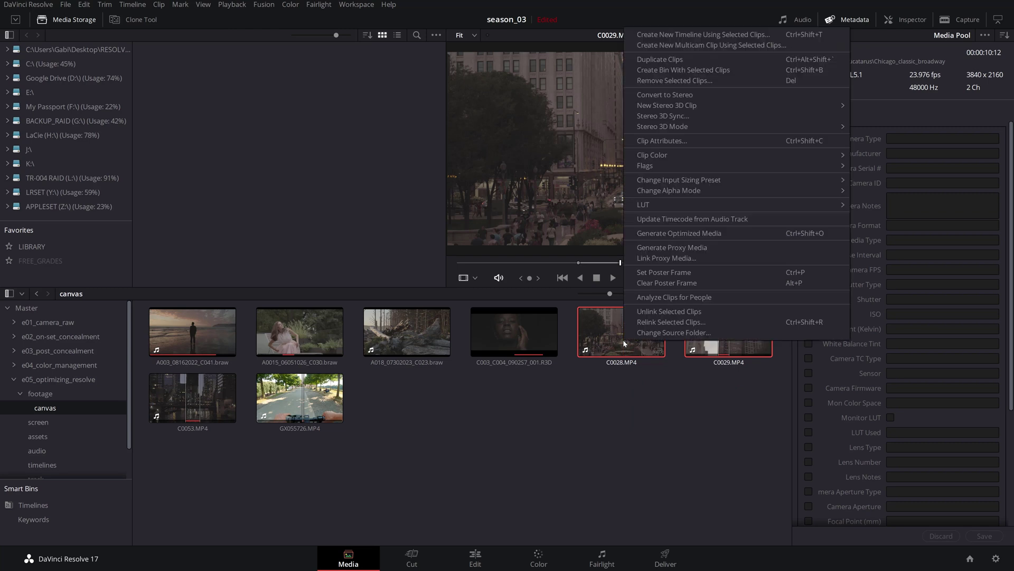
left_click(682, 234)
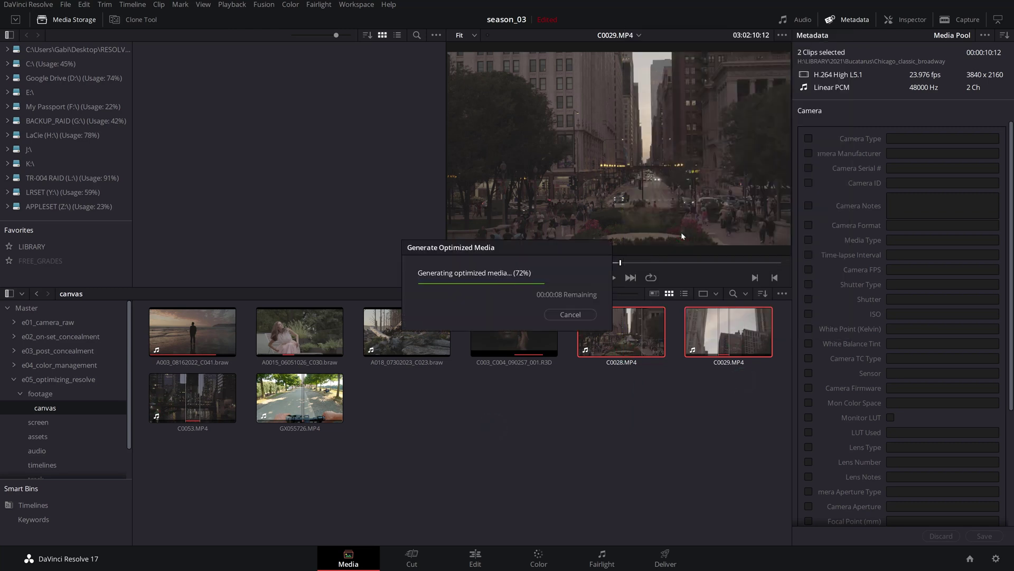
Back on the Edit page, set playback to Use Optimized Media
left_click(471, 554)
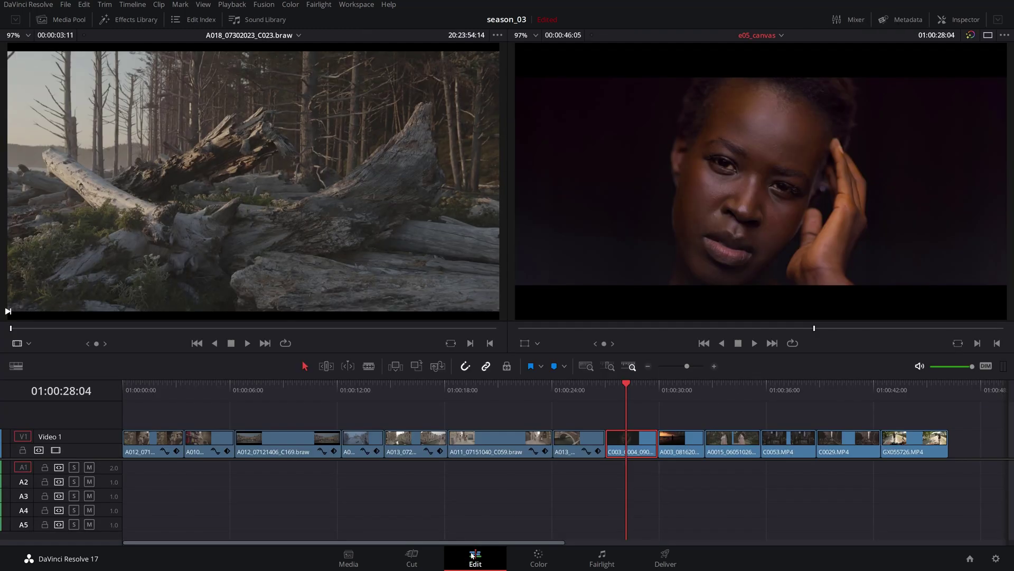
left_click(246, 6)
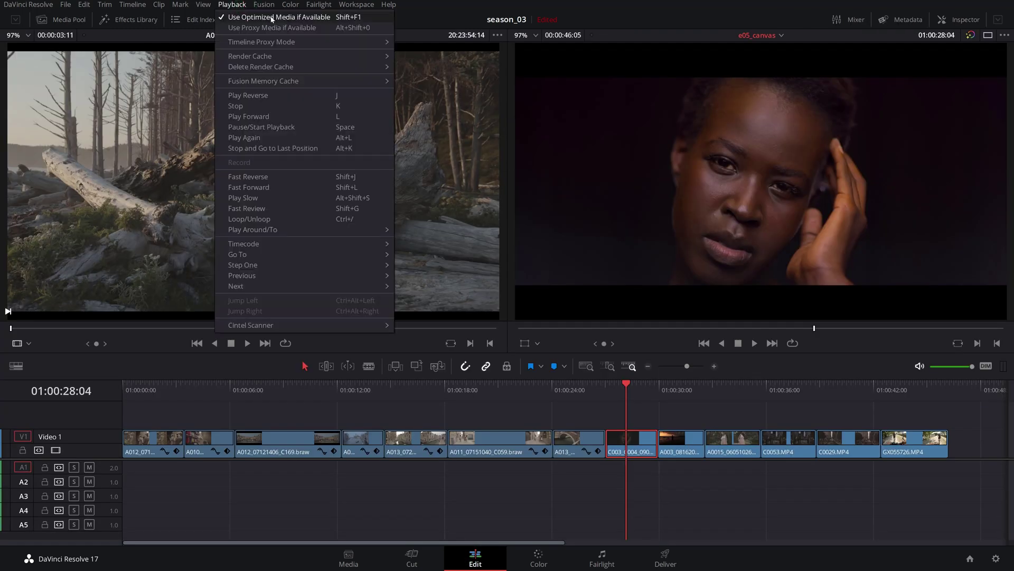
left_click(311, 17)
Open Preferences and browse into the CacheClip folder of the RESOLVE_CACHE storage location
left_click(32, 4)
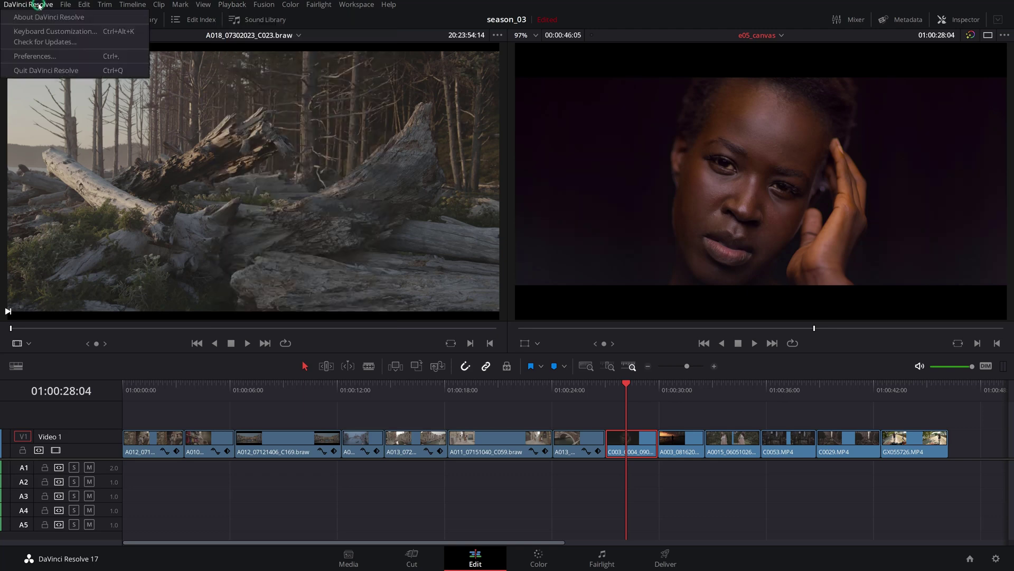
left_click(45, 56)
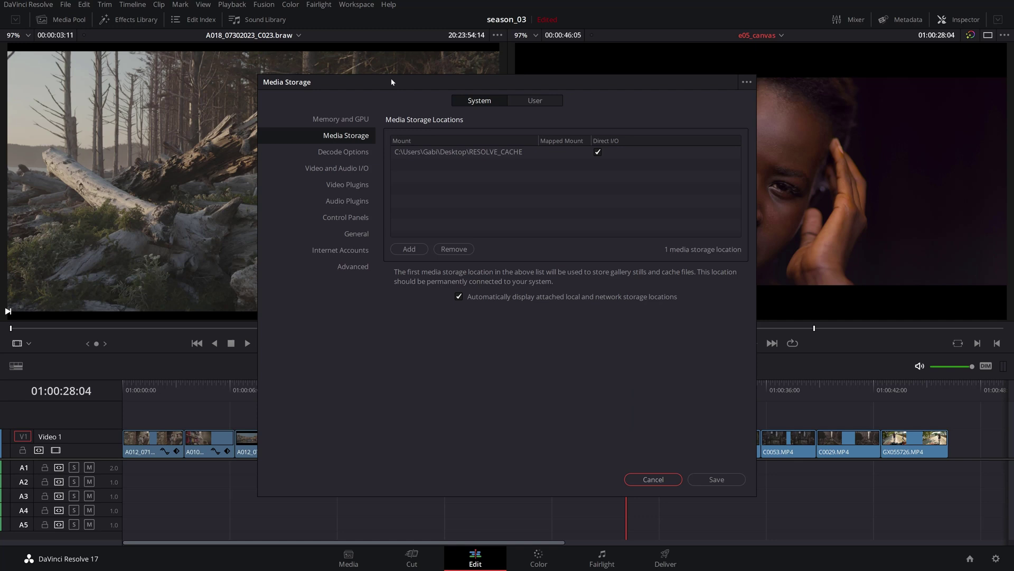
left_click_drag(391, 82, 377, 79)
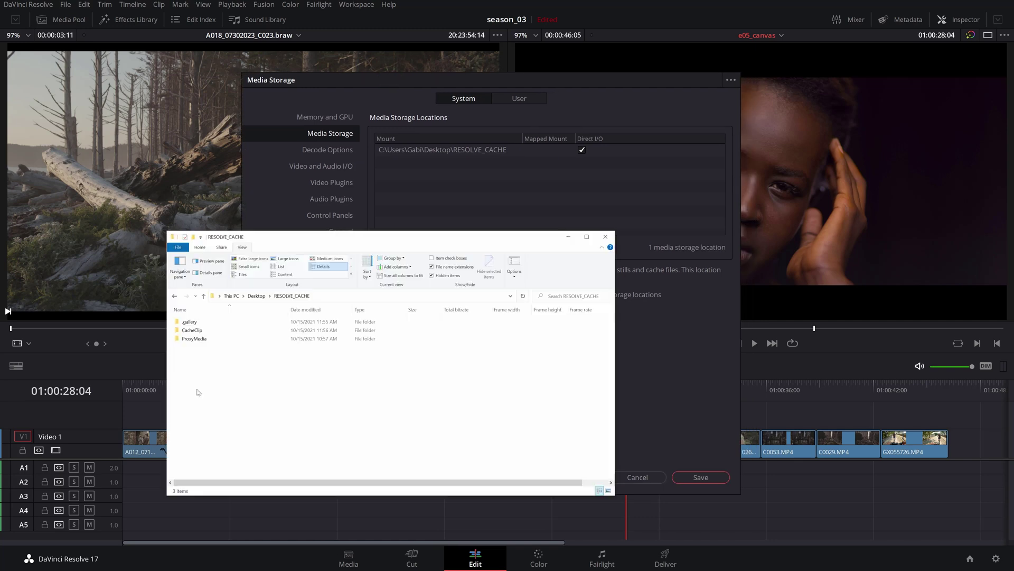
left_click(192, 337)
double_click(191, 328)
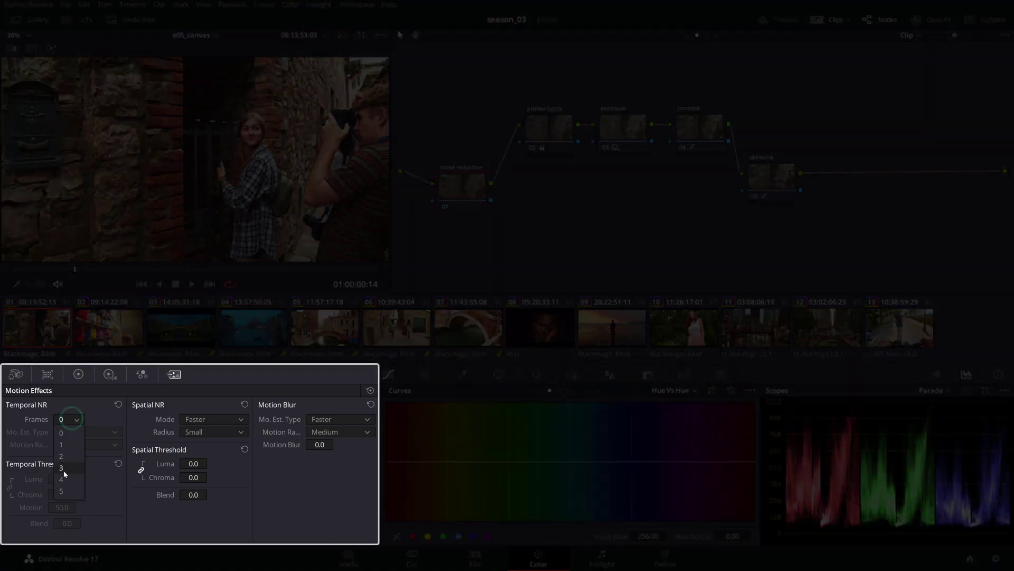
Set temporal threshold to 6.4, unlink spatial threshold, set its chroma to 6.0, and preview playback
left_click_drag(62, 479, 127, 477)
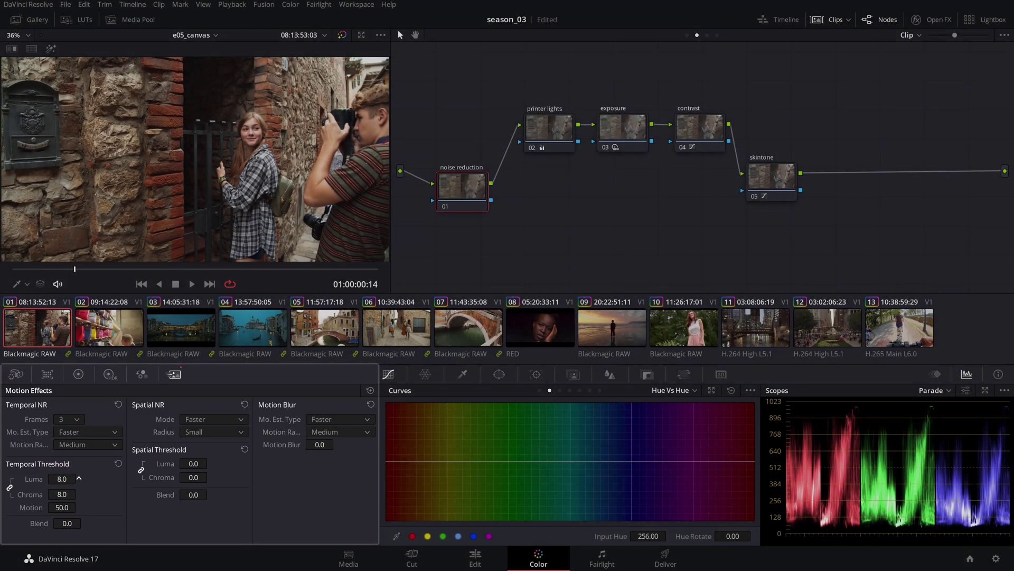
left_click(141, 471)
left_click_drag(193, 477, 222, 478)
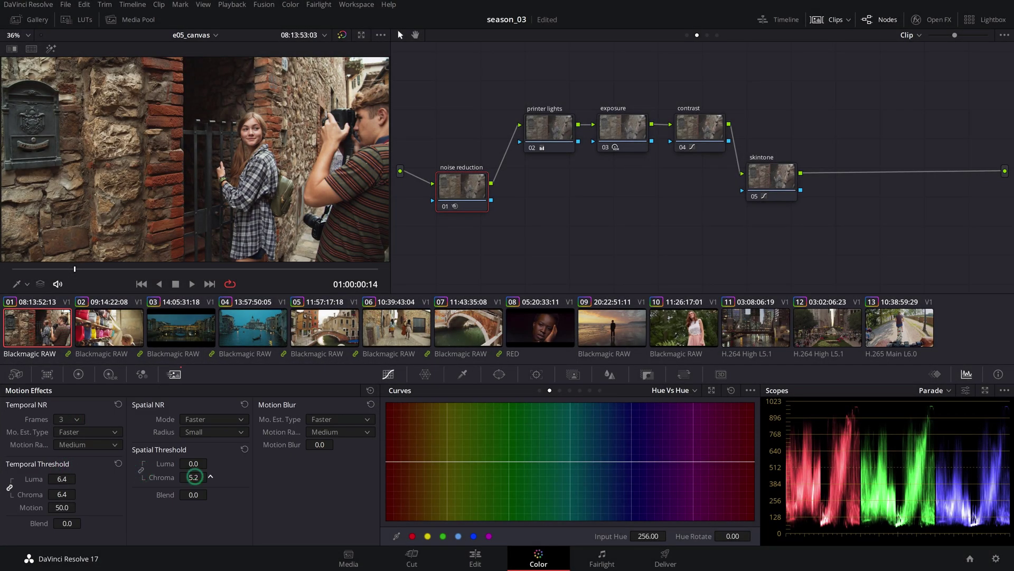
left_click(193, 285)
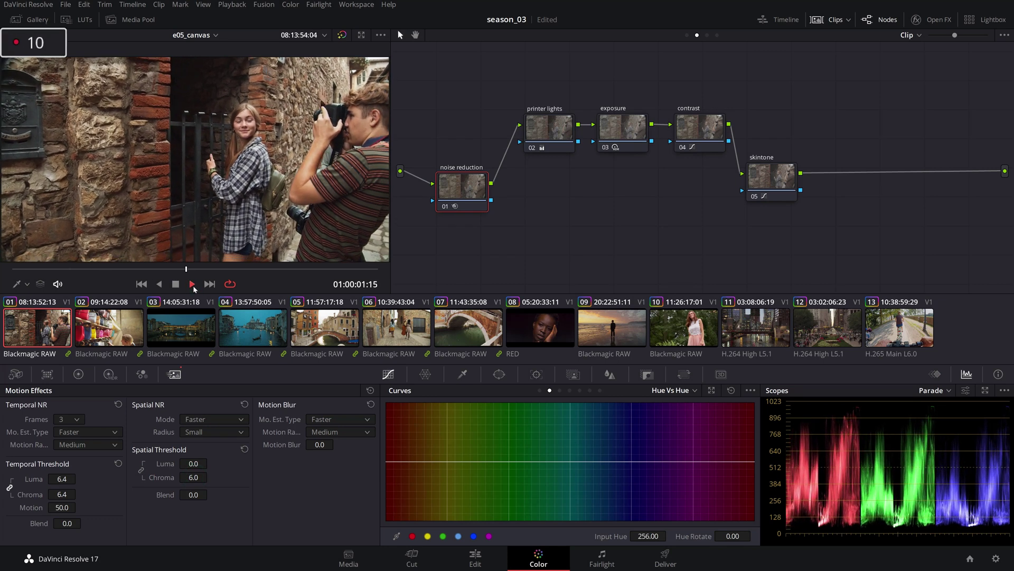
left_click(193, 284)
left_click(469, 562)
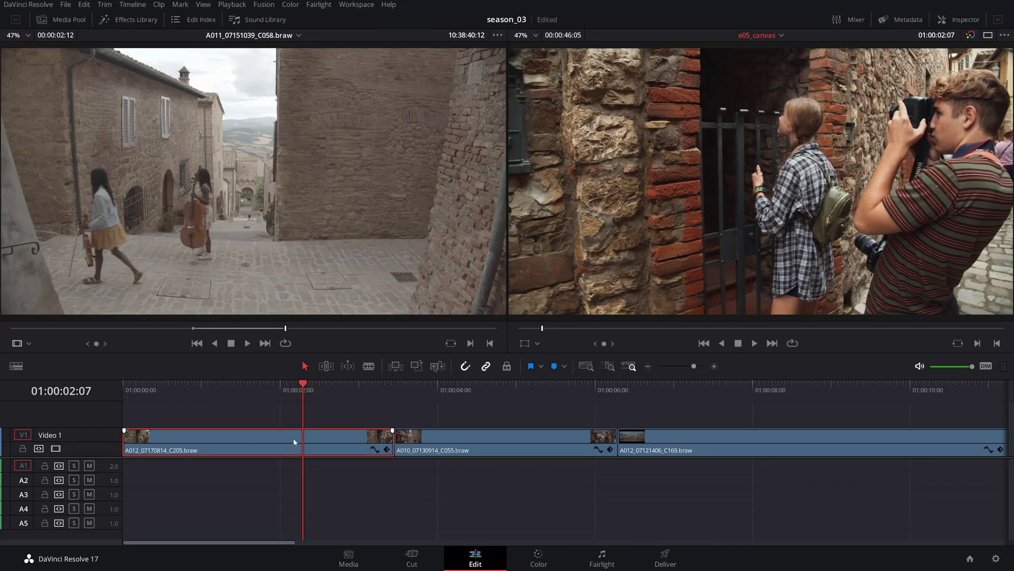
Render-cache the first V1 clip's color output and set the Playback render cache mode to User
right_click(295, 441)
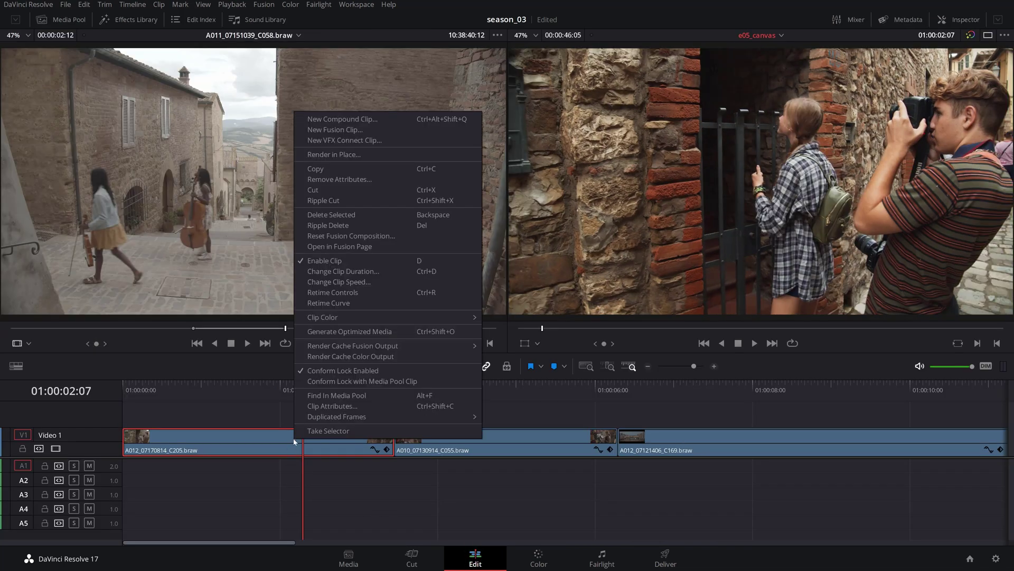
left_click(338, 355)
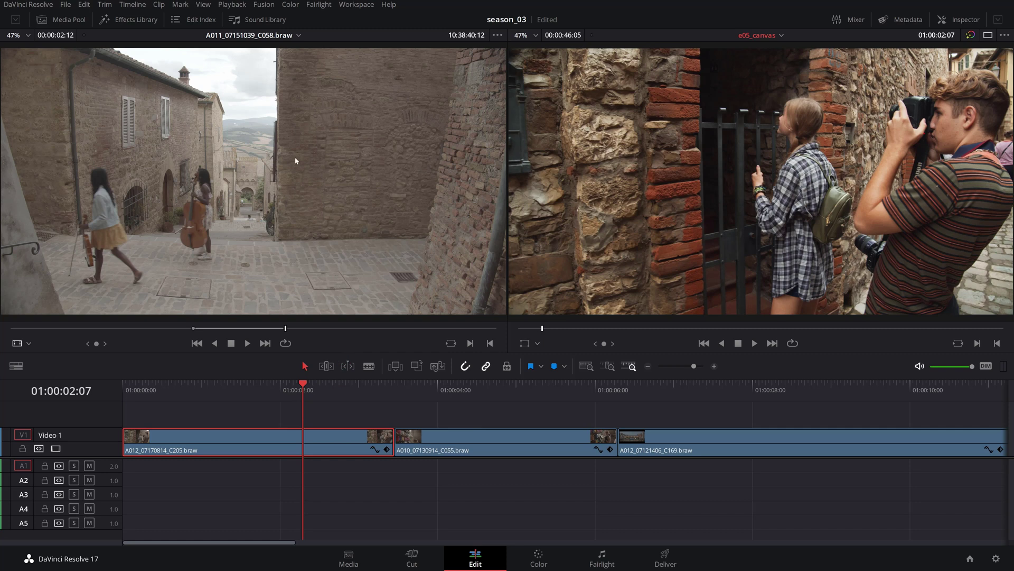
left_click(232, 4)
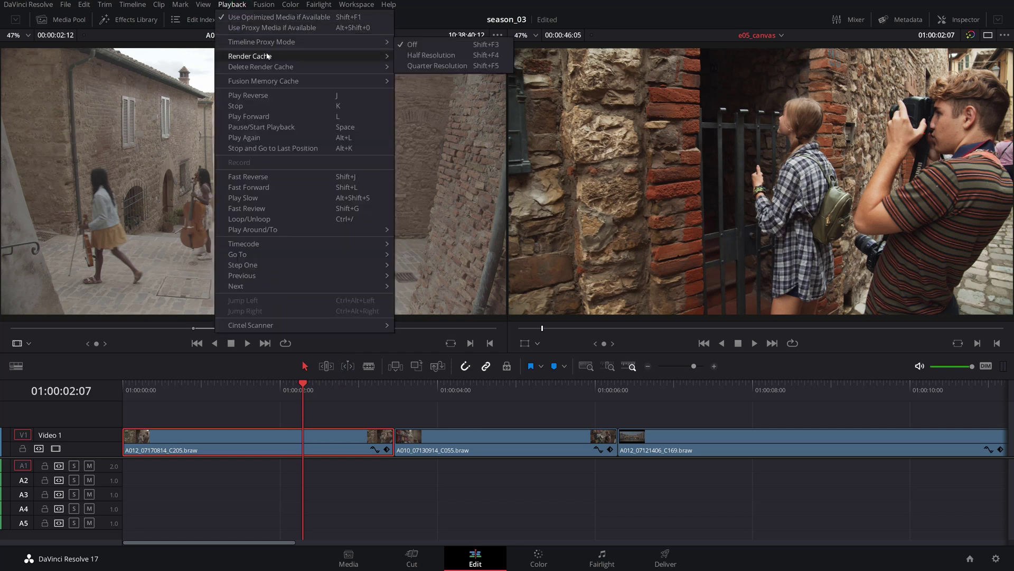
mouse_move(268, 56)
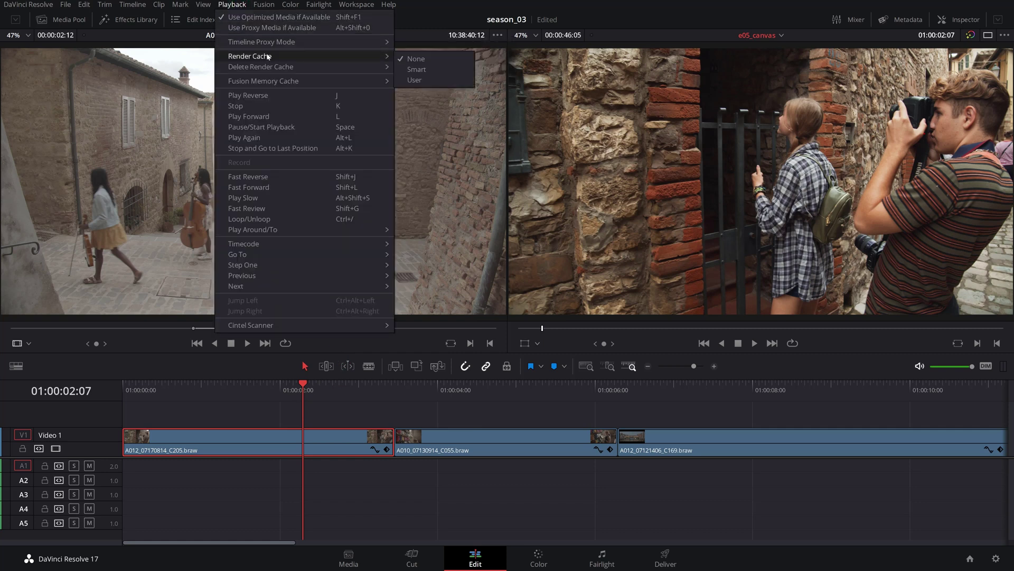
left_click(433, 79)
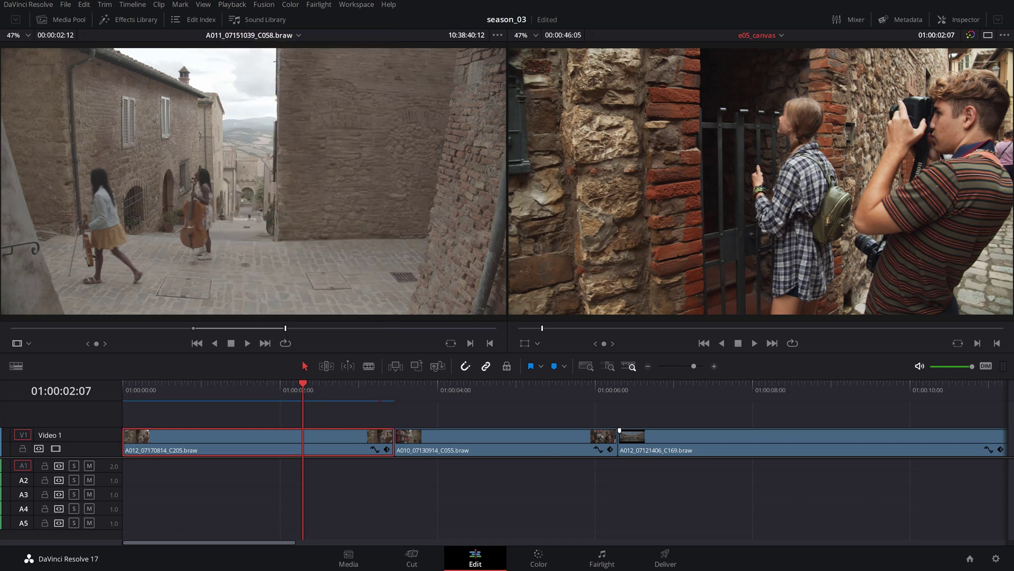
key("shift+6")
Turn Node Cache on for the noise reduction node
right_click(463, 186)
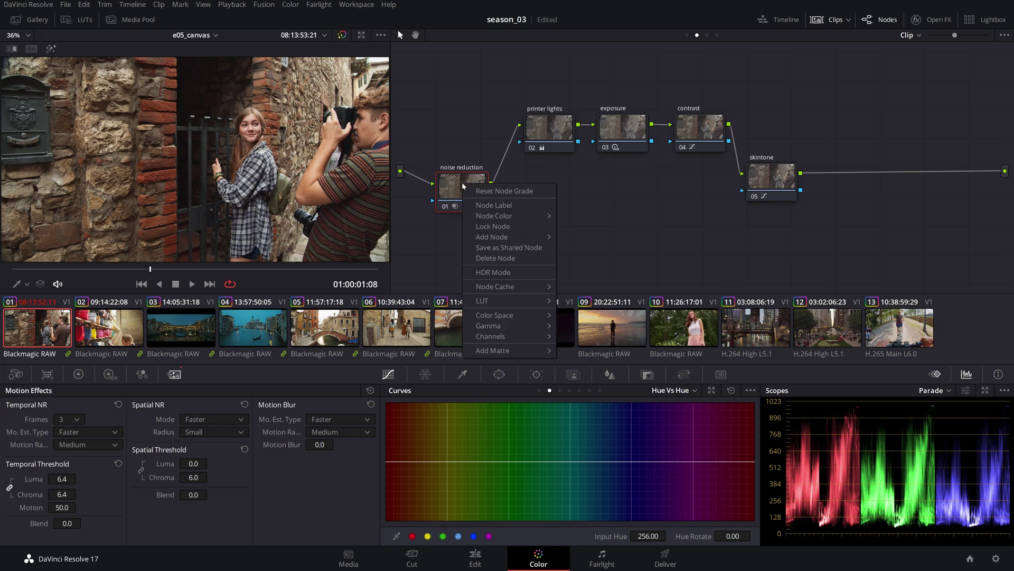
mouse_move(528, 287)
left_click(575, 299)
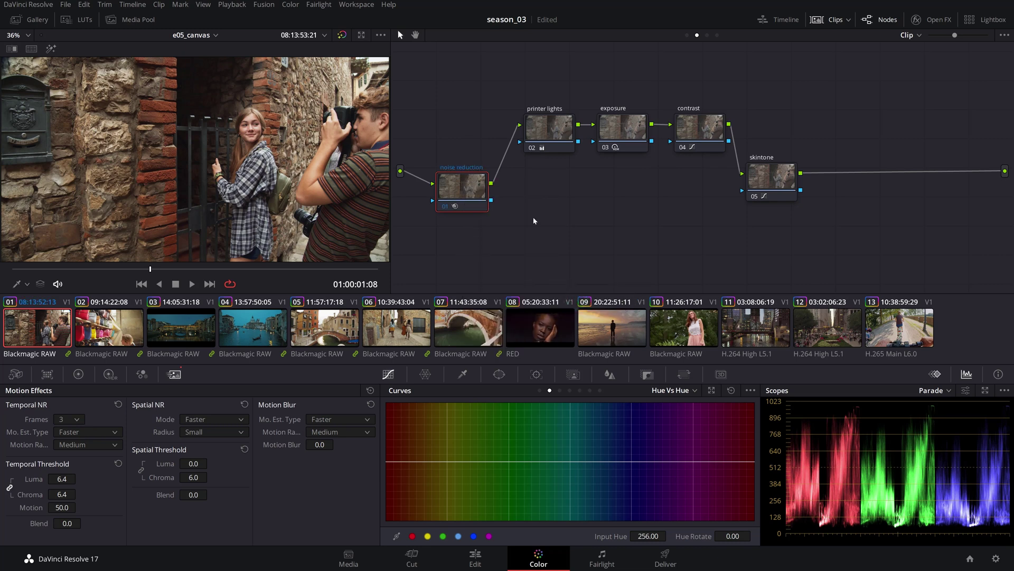
Delete all of the project's render cache from the Playback menu and confirm
left_click(232, 4)
mouse_move(370, 67)
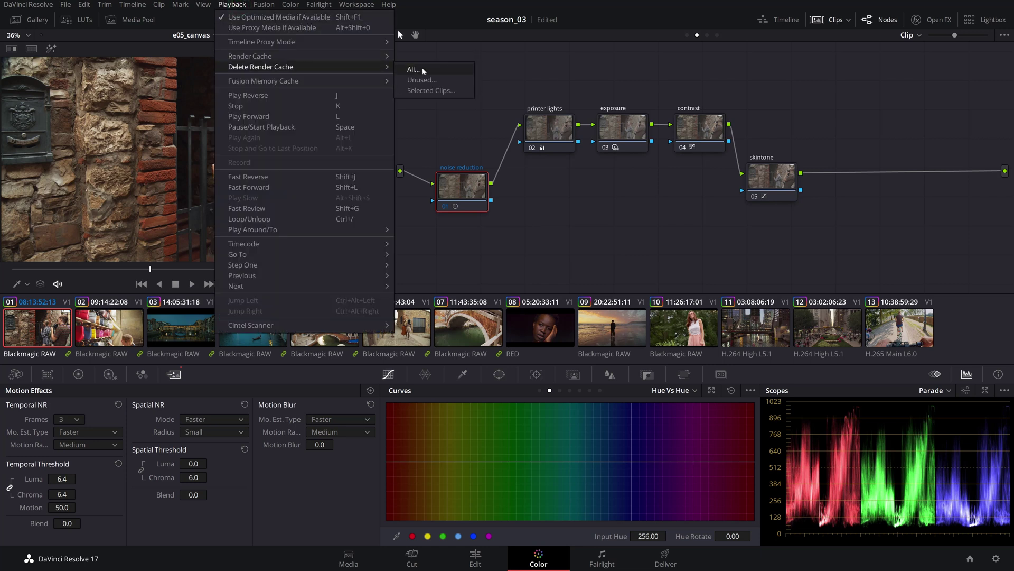
left_click(423, 70)
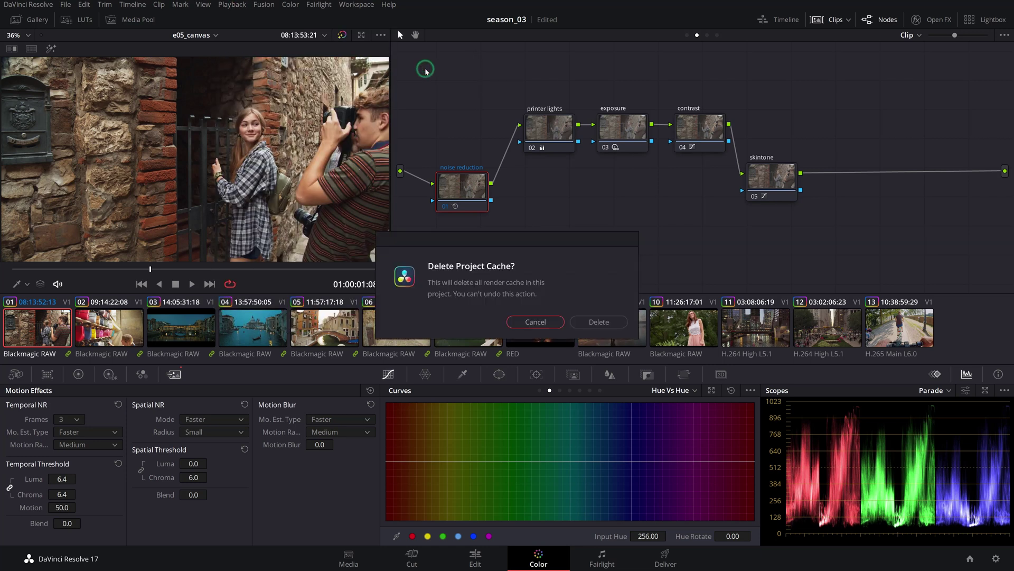
left_click(608, 321)
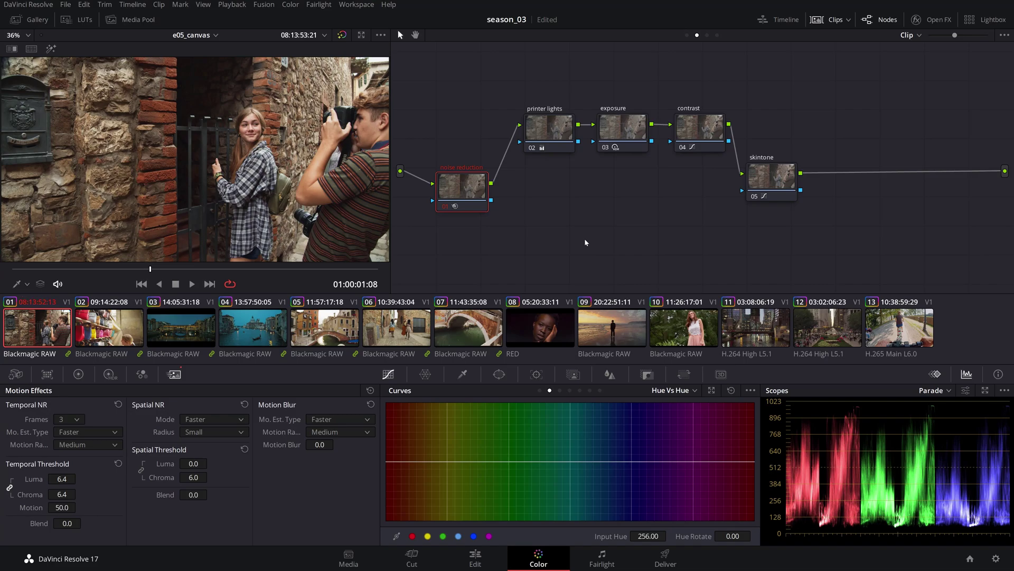